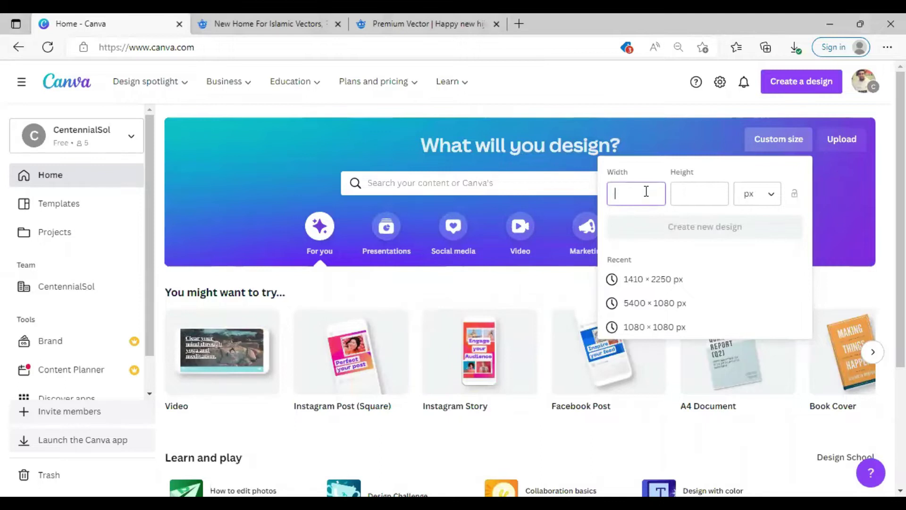
Step: Create a blank custom-size design of 1410 × 2250 px and open the elements library
left_click(700, 196)
type("223")
key("BackSpace")
type("50")
left_click(710, 226)
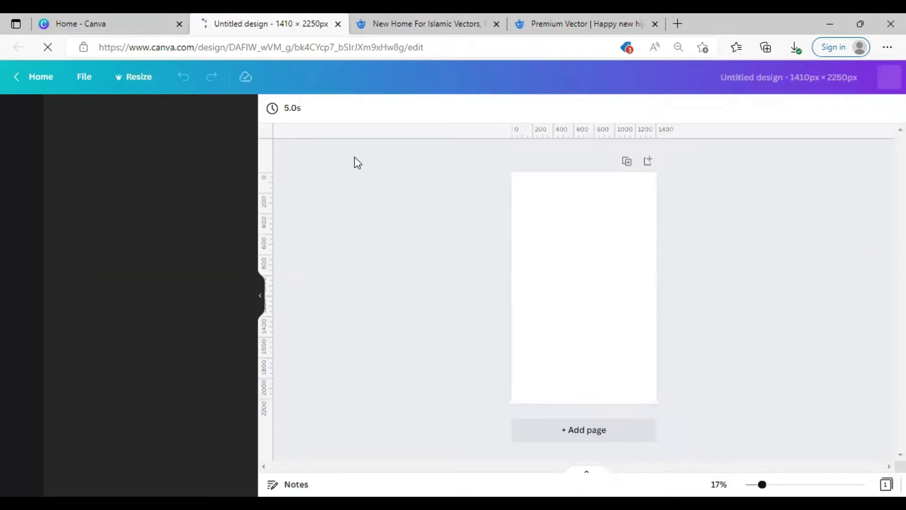
left_click(561, 262)
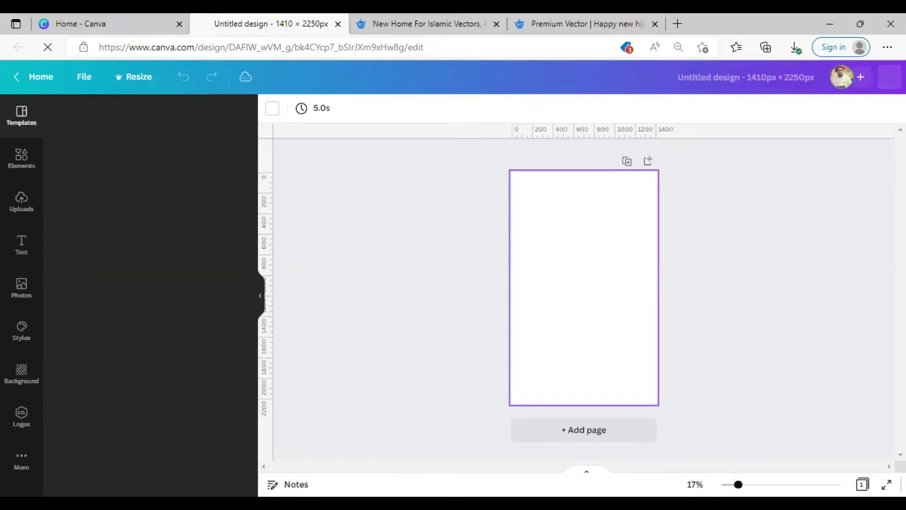
left_click(762, 485)
left_click_drag(763, 484, 723, 484)
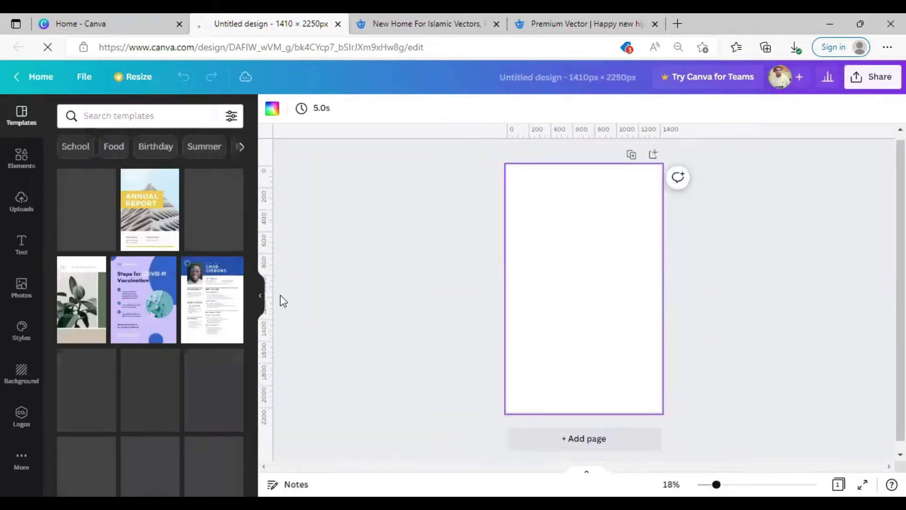
left_click(21, 158)
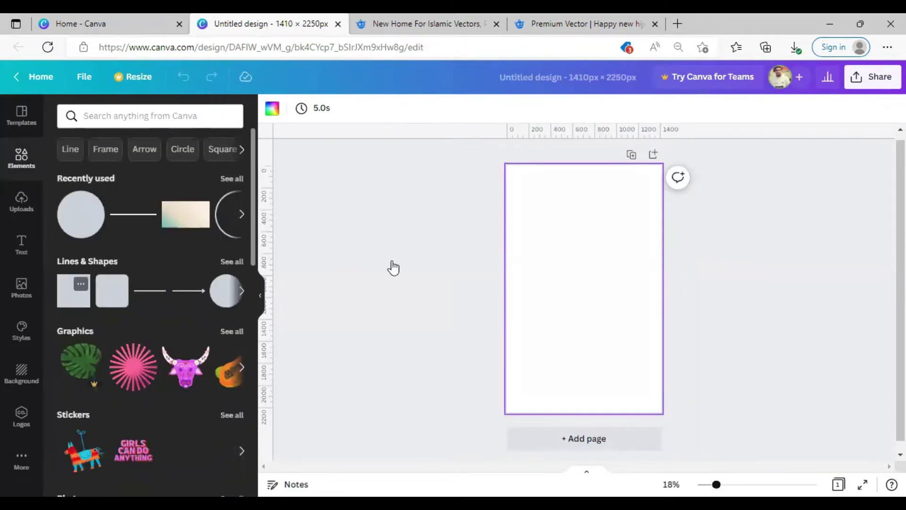
key("r")
left_click(538, 275)
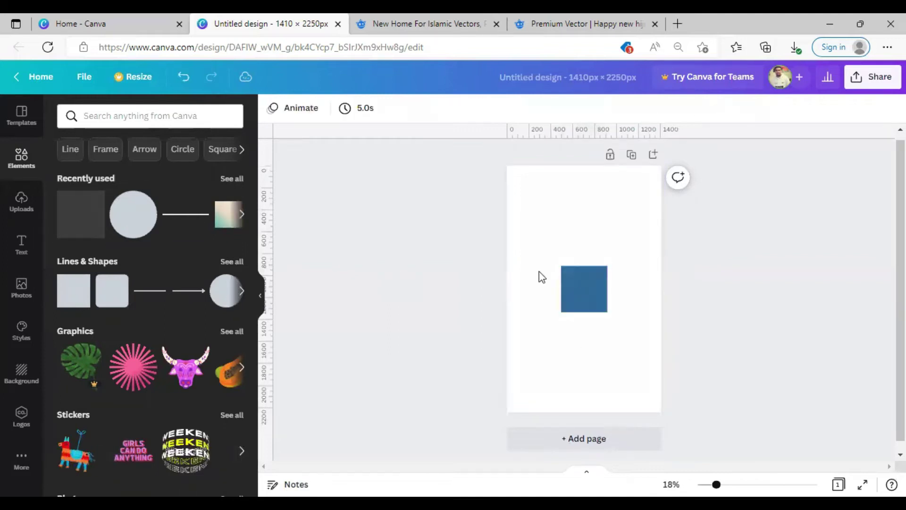
left_click(577, 287)
left_click(516, 275)
left_click(592, 285)
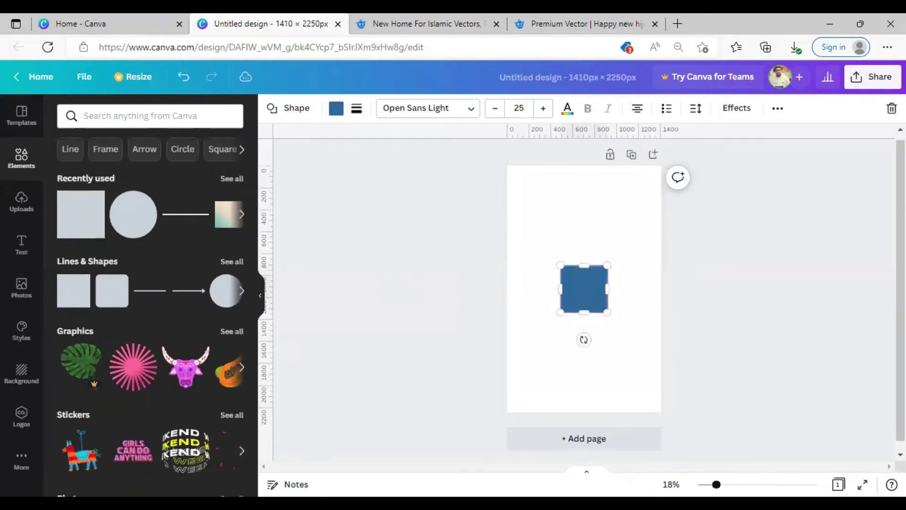
key("Delete")
Step: Insert the blue-teal gradient image from the beige gradient's magic recommendations, and delete the beige gradient from the page
left_click(232, 180)
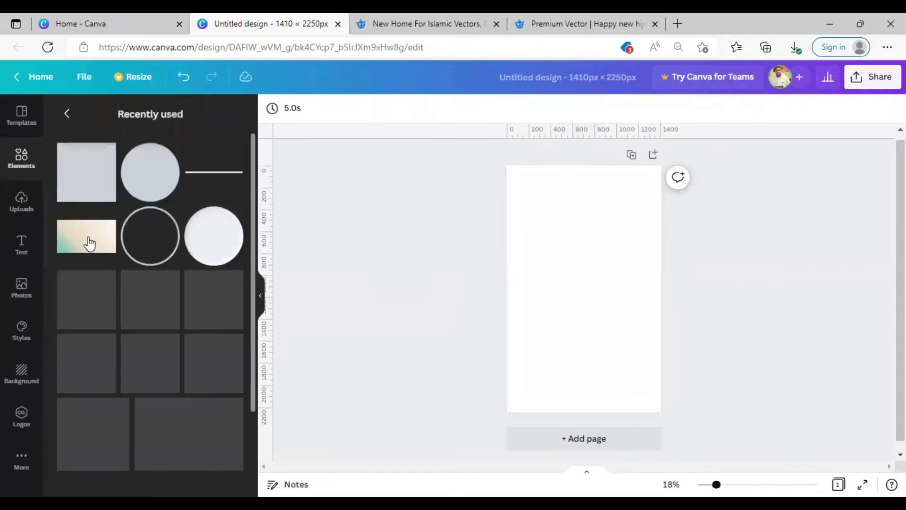
left_click(89, 244)
left_click(591, 241)
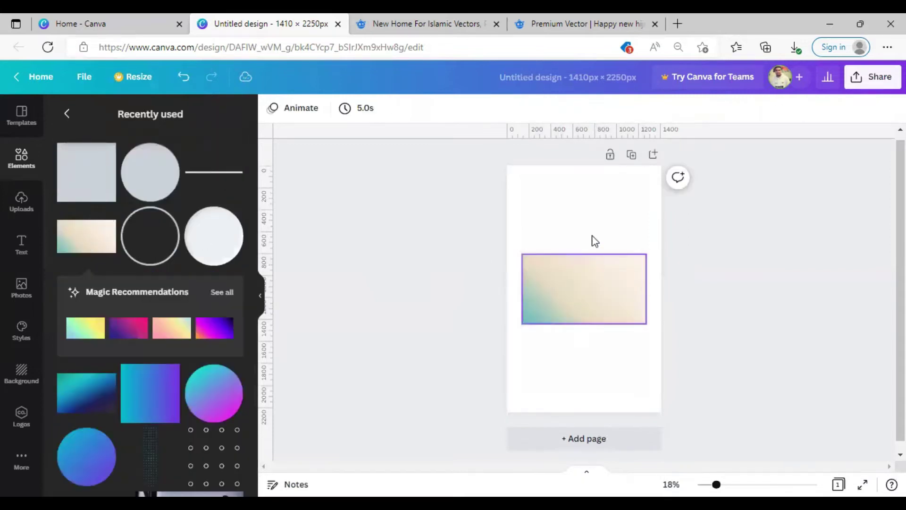
left_click(222, 292)
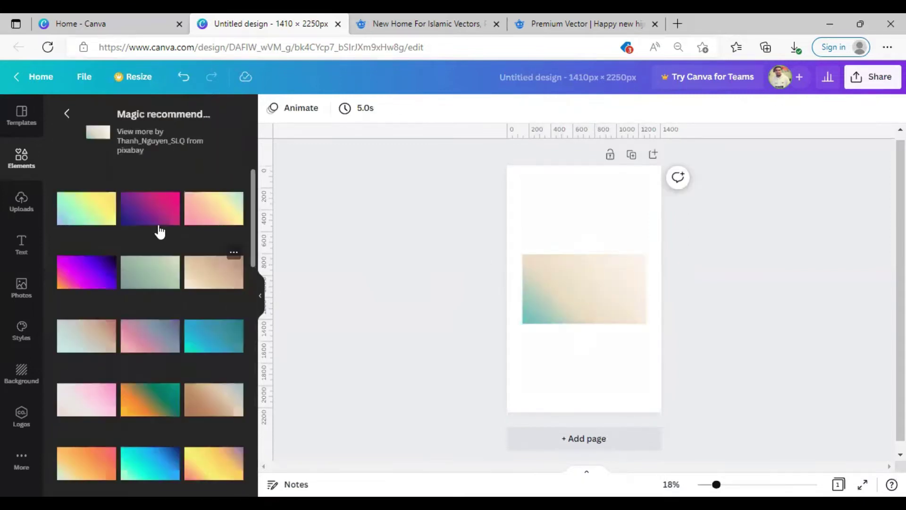
left_click(214, 335)
left_click_drag(586, 297, 595, 345)
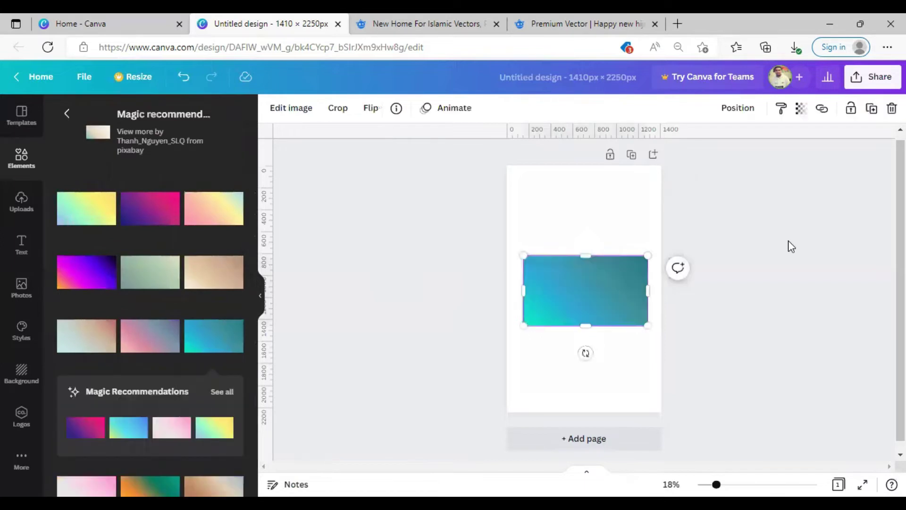
left_click(590, 278)
left_click(892, 109)
left_click(619, 340)
Step: Turn the blue-teal gradient into a steeply slanted strip covering the page's left side from top to bottom
scroll(604, 366, "up", 1)
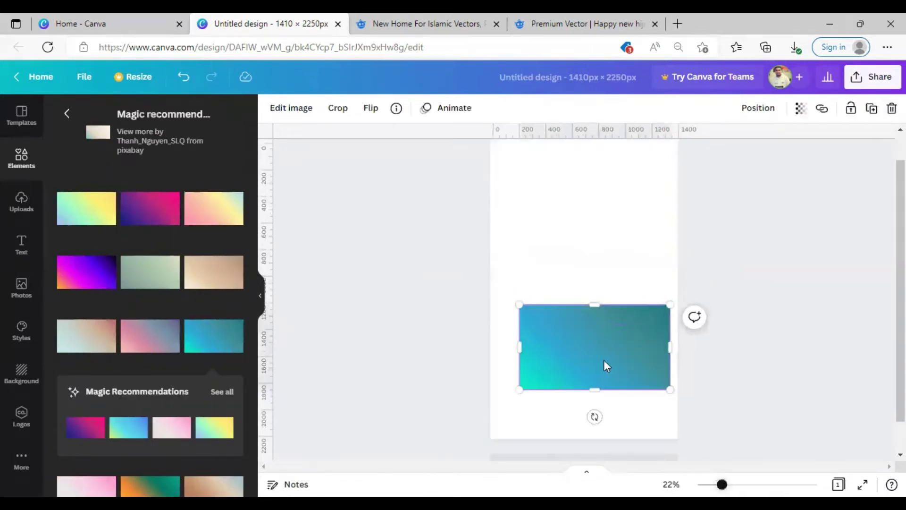
scroll(594, 384, "up", 1)
left_click_drag(593, 383, 545, 223)
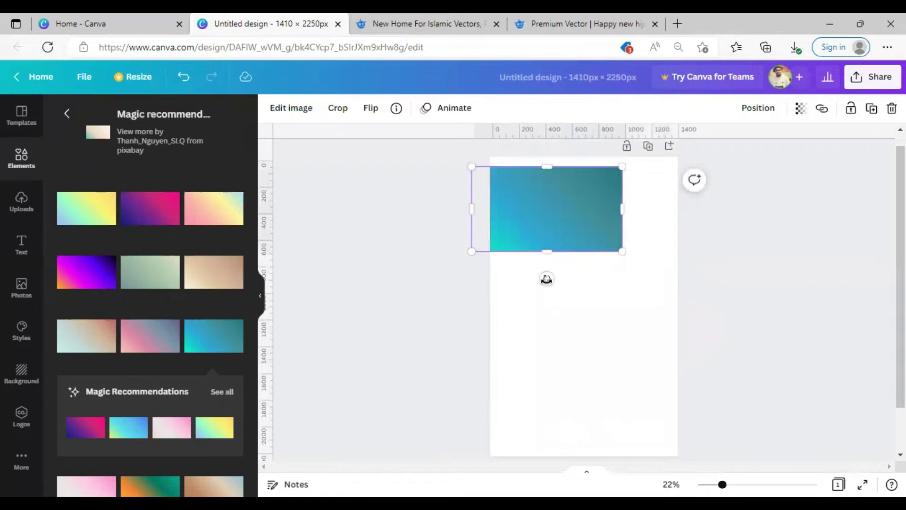
left_click_drag(546, 277, 651, 243)
left_click_drag(541, 228, 518, 247)
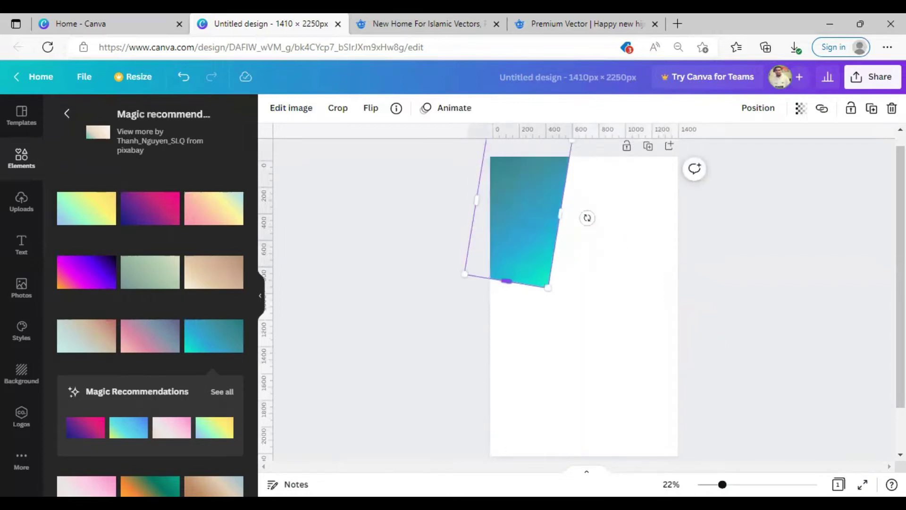
left_click_drag(506, 280, 479, 456)
left_click(383, 237)
Step: Duplicate the slanted strip, rotate the copy to 100°, and lay it over the original's lower part with the slanted edges aligned
left_click(518, 262)
left_click_drag(513, 264, 600, 273)
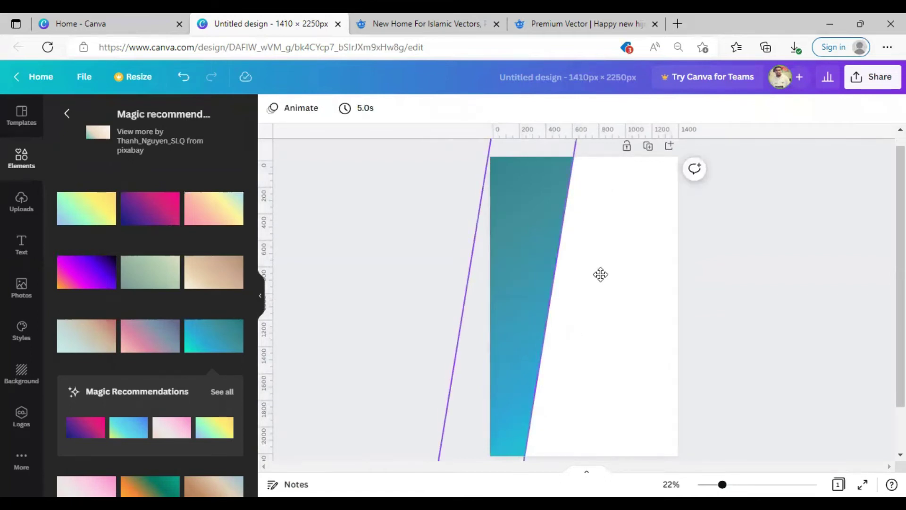
left_click_drag(515, 258, 617, 322)
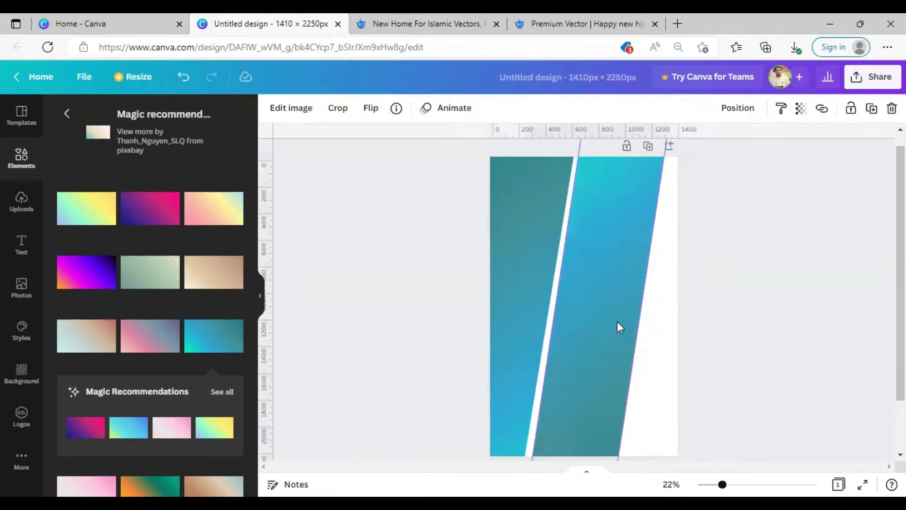
left_click_drag(526, 307, 521, 305)
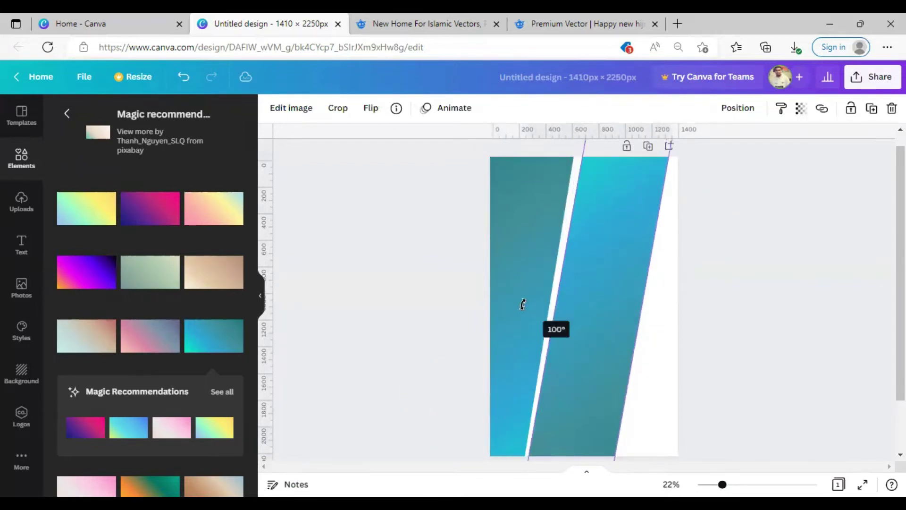
left_click_drag(598, 368, 507, 433)
left_click_drag(537, 285, 515, 368)
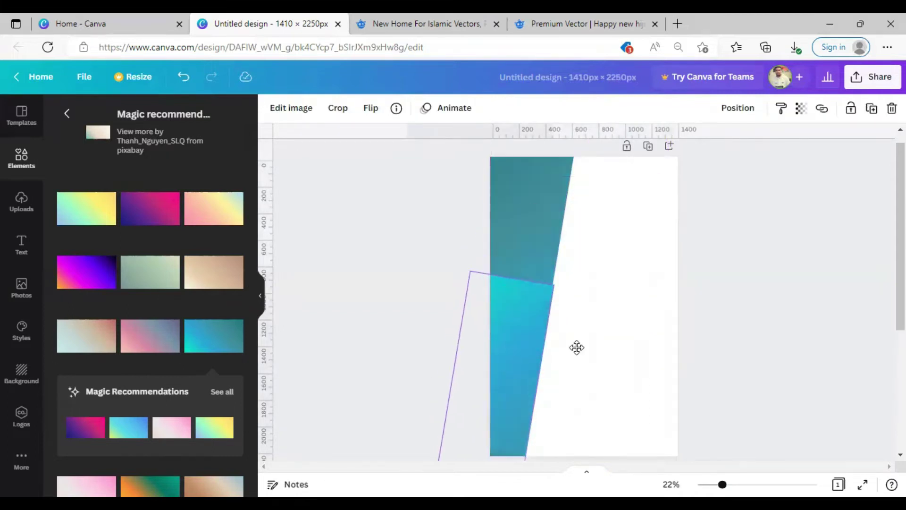
left_click(606, 303)
key("Left")
left_click(605, 287)
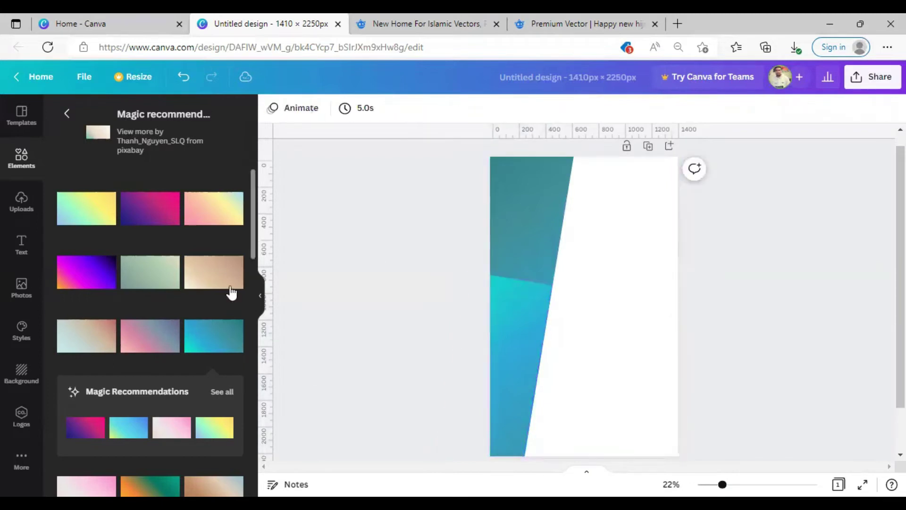
Step: Insert the cyan-to-navy gradient image and reshape it into a horizontal band spanning the full page width near mid-height
left_click_drag(254, 237, 265, 315)
left_click(149, 283)
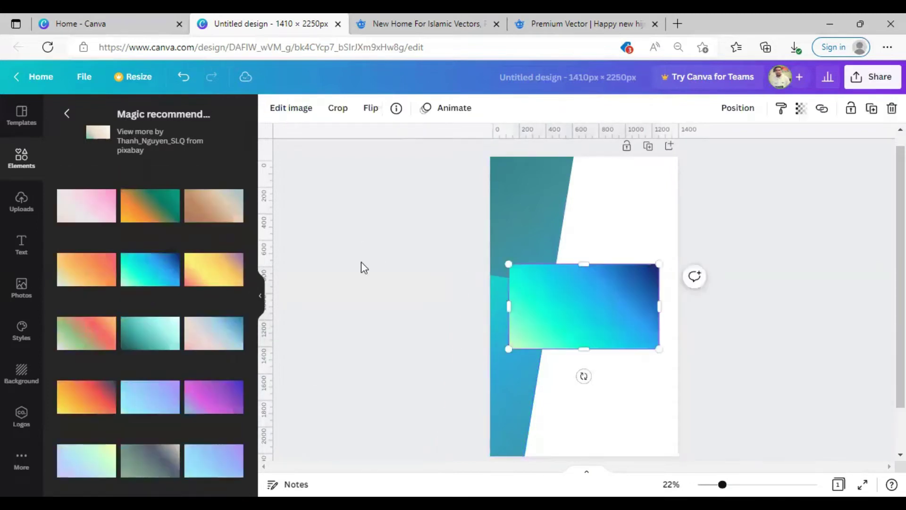
left_click_drag(571, 285, 563, 261)
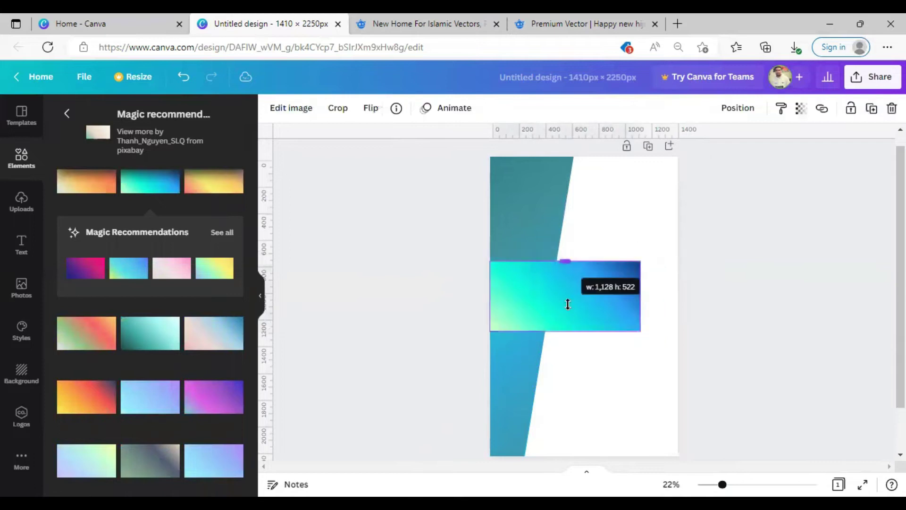
left_click_drag(565, 331, 565, 307)
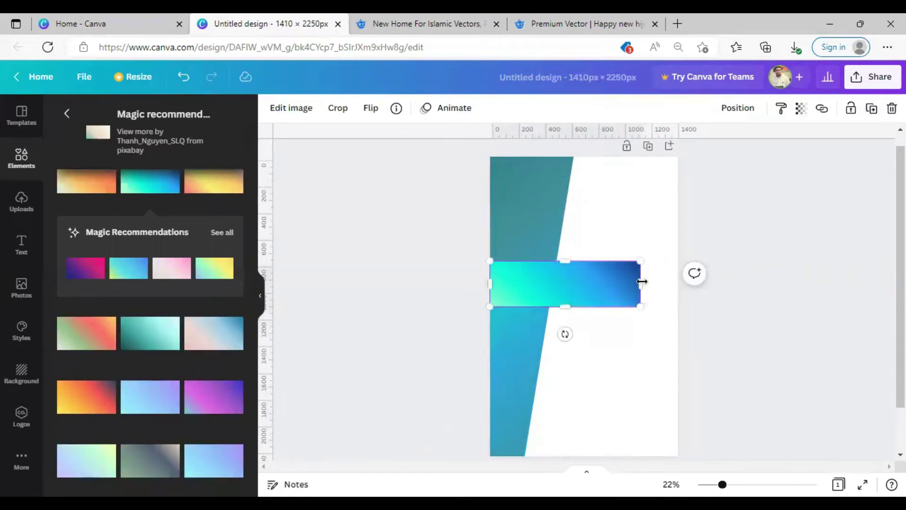
left_click_drag(642, 283, 743, 283)
left_click(817, 261)
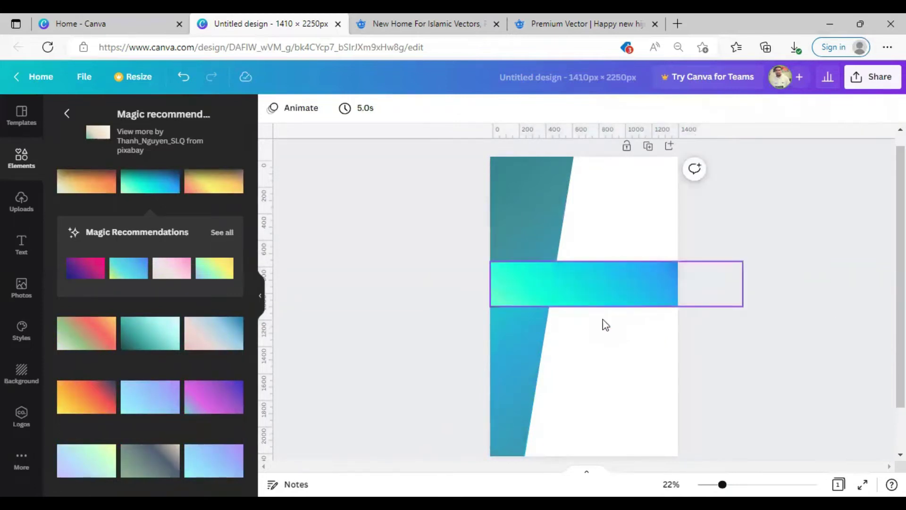
Step: Make the horizontal gradient band slightly taller and move it a little further down the page
left_click(607, 303)
left_click_drag(611, 308, 611, 319)
left_click_drag(599, 287, 598, 297)
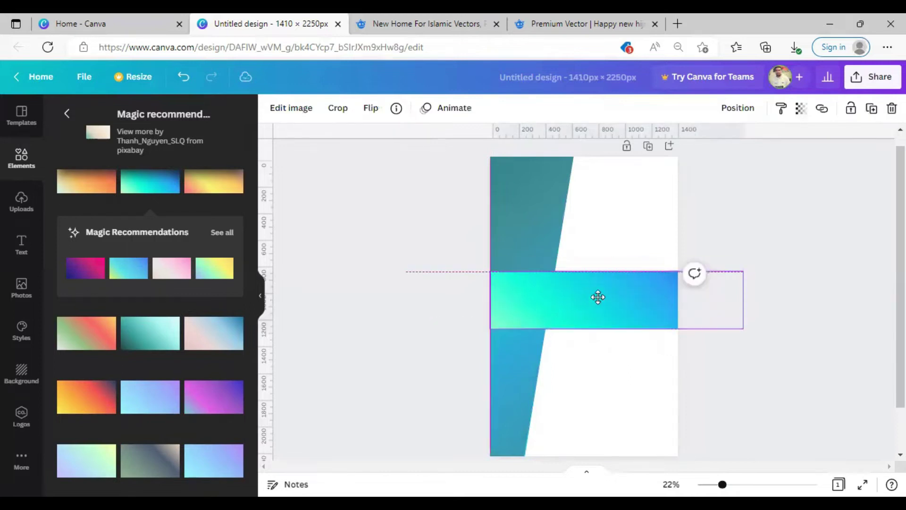
left_click(793, 262)
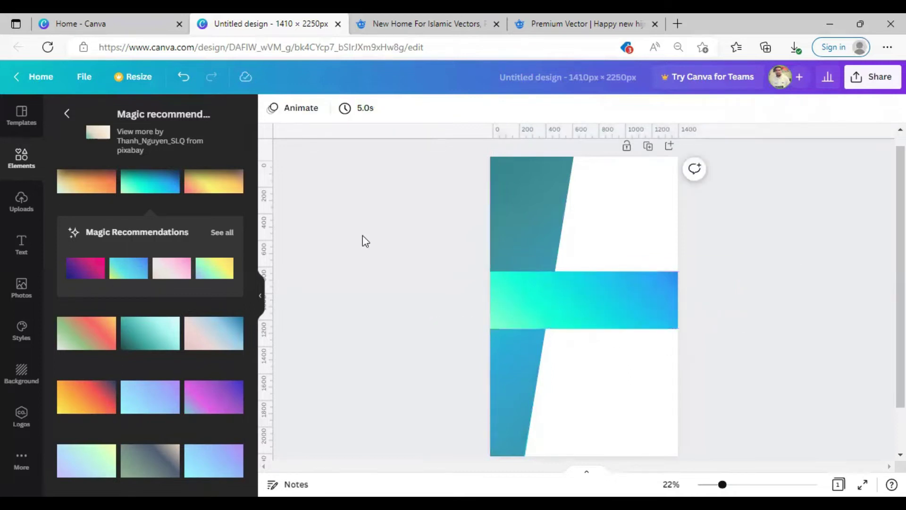
Step: Search the elements for "shadow" and insert the free rectangular drop shadow
left_click(21, 157)
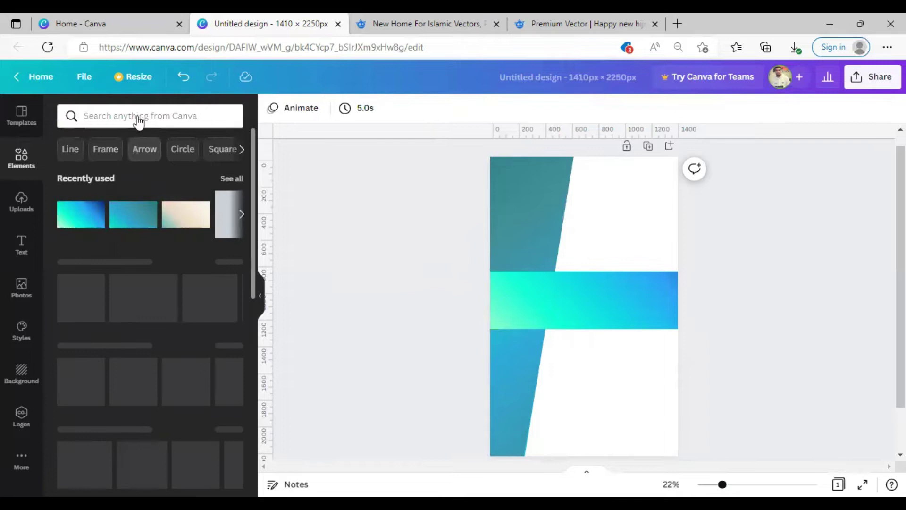
left_click(173, 116)
left_click(163, 170)
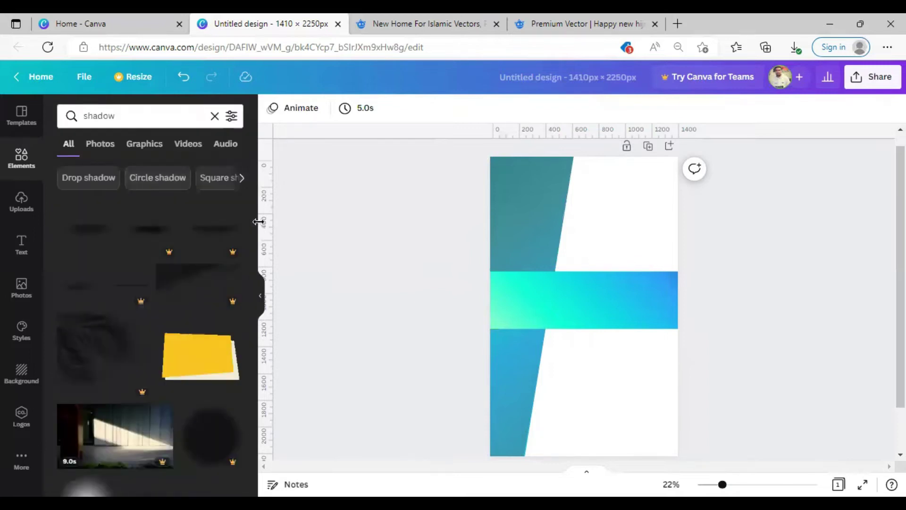
scroll(96, 333, "down", 5)
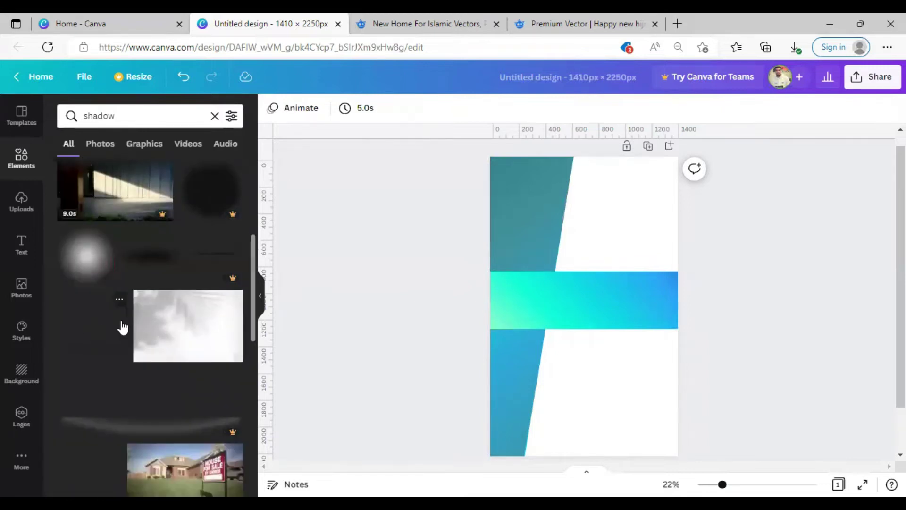
left_click(120, 322)
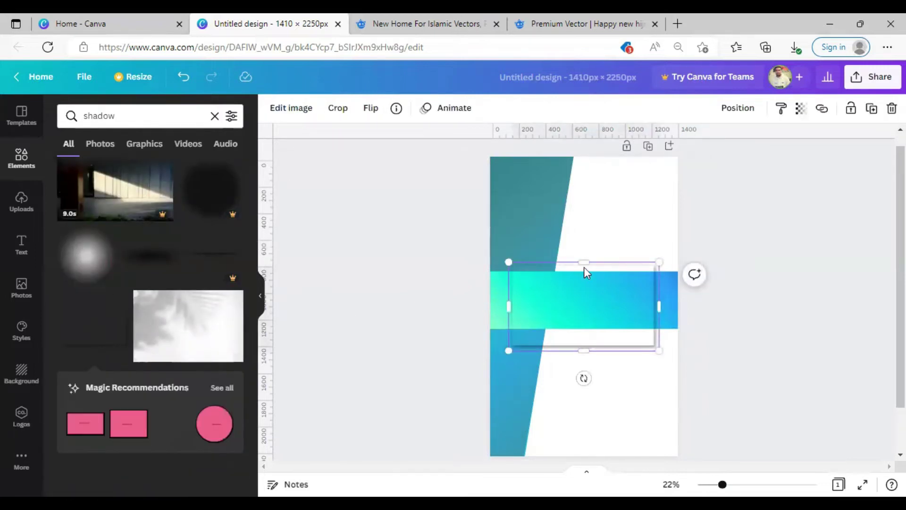
Step: Resize the shadow and stretch it past the page width so it runs along the horizontal band's lower edge
left_click_drag(581, 262, 576, 288)
left_click_drag(584, 335, 555, 320)
left_click(824, 298)
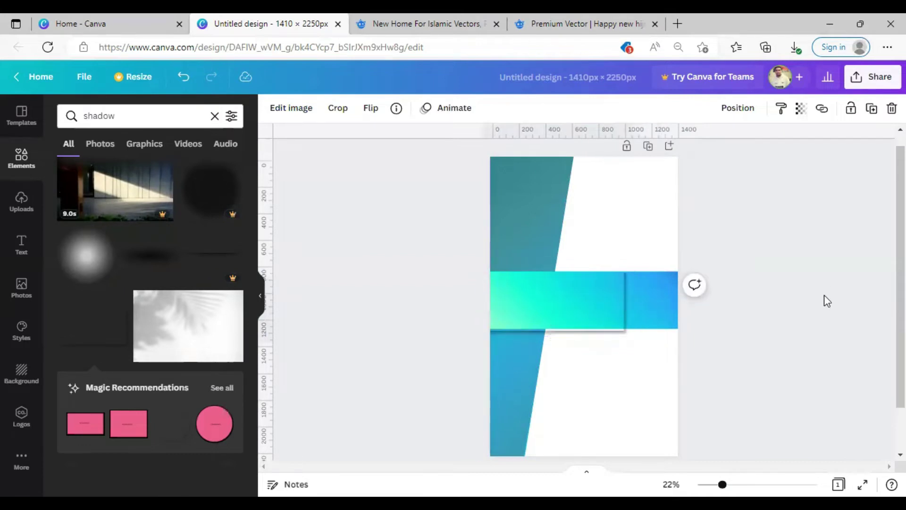
left_click(618, 302)
left_click_drag(626, 302, 708, 302)
left_click_drag(596, 342, 593, 373)
Step: Duplicate the band's shadow, turned upside down, and fit the shadows closely along the band's upper and lower edges
left_click_drag(605, 326, 594, 197)
key("ctrl+d")
left_click_drag(588, 269, 589, 294)
left_click(789, 217)
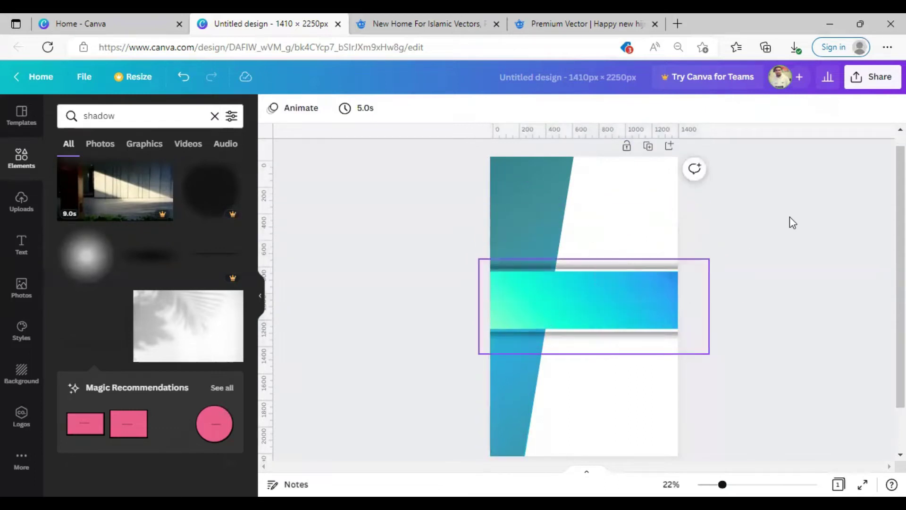
left_click(601, 306)
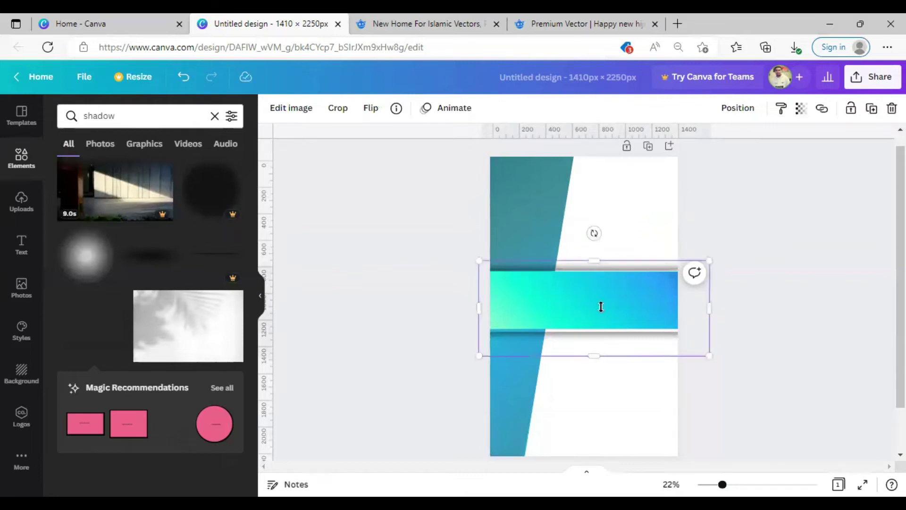
left_click(761, 319)
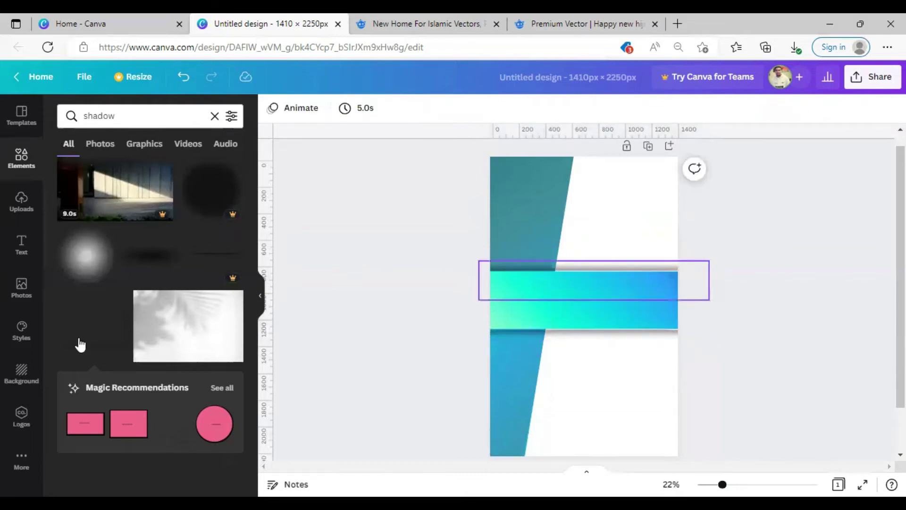
Step: Add another rectangular shadow, enlarge and rotate it to -80°, and place it along the slanted strip's edge
left_click(567, 266)
left_click_drag(581, 287, 582, 313)
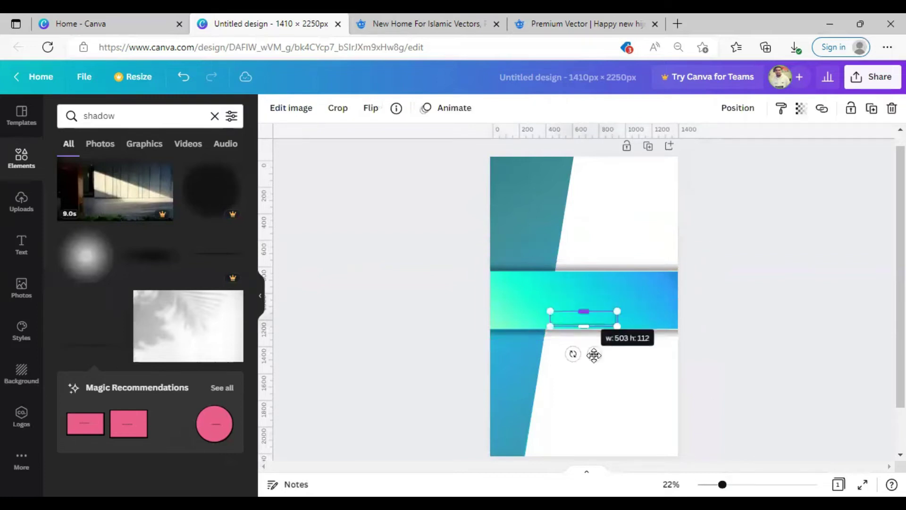
left_click_drag(579, 355, 629, 342)
left_click_drag(599, 285, 731, 153)
left_click_drag(632, 361, 521, 394)
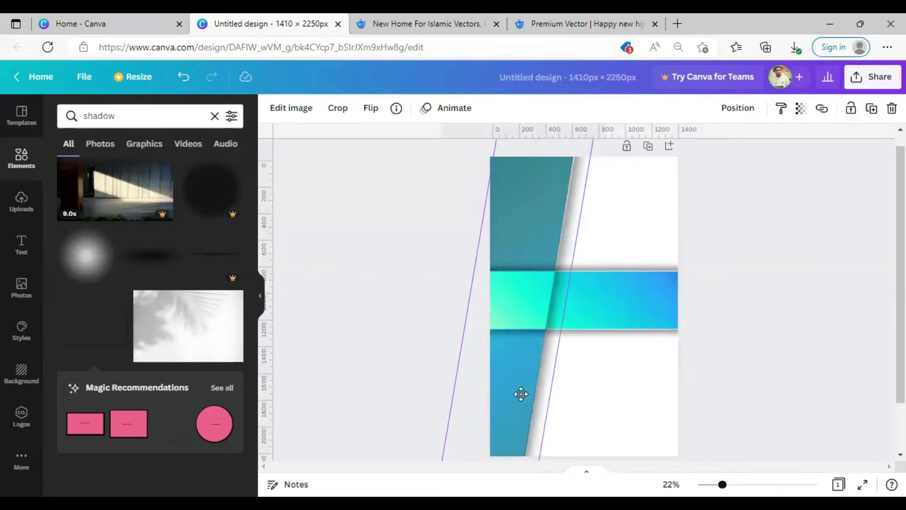
left_click_drag(598, 300, 595, 299)
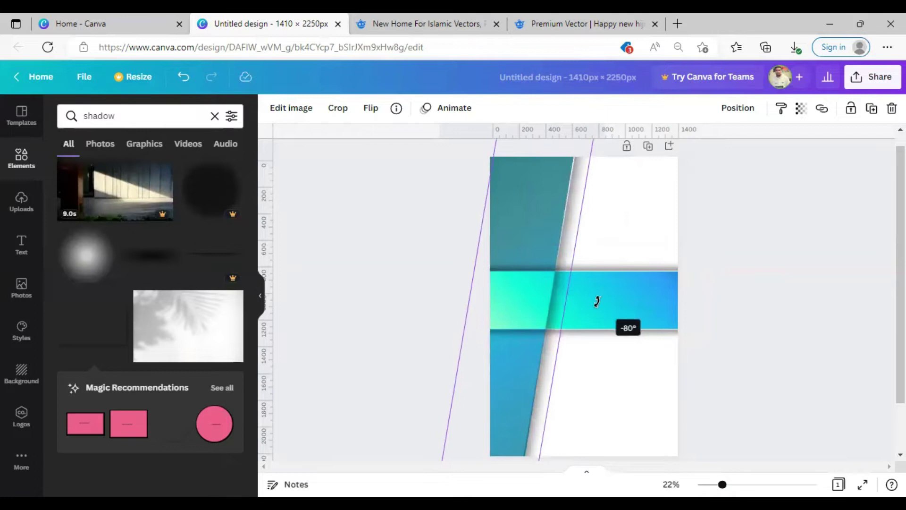
Step: Fine-tune the slanted shadow's rotation along the strip's edge and nudge the lower band shadow tight against the band
left_click(642, 384)
left_click(569, 228)
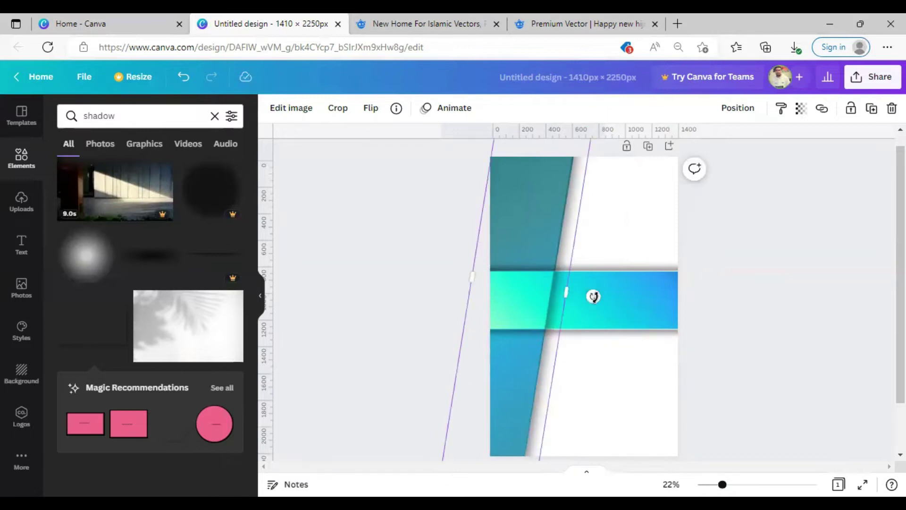
left_click_drag(598, 297, 598, 295)
left_click(583, 368)
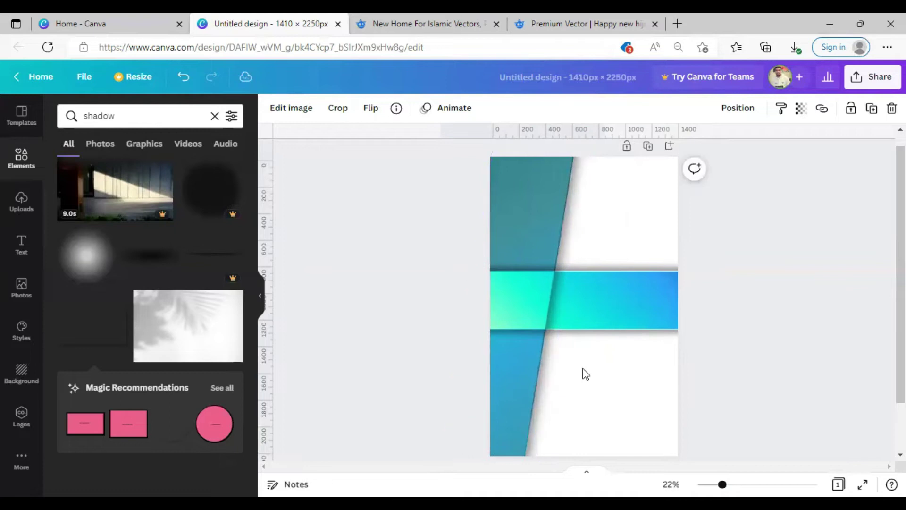
left_click(621, 328)
left_click(662, 338)
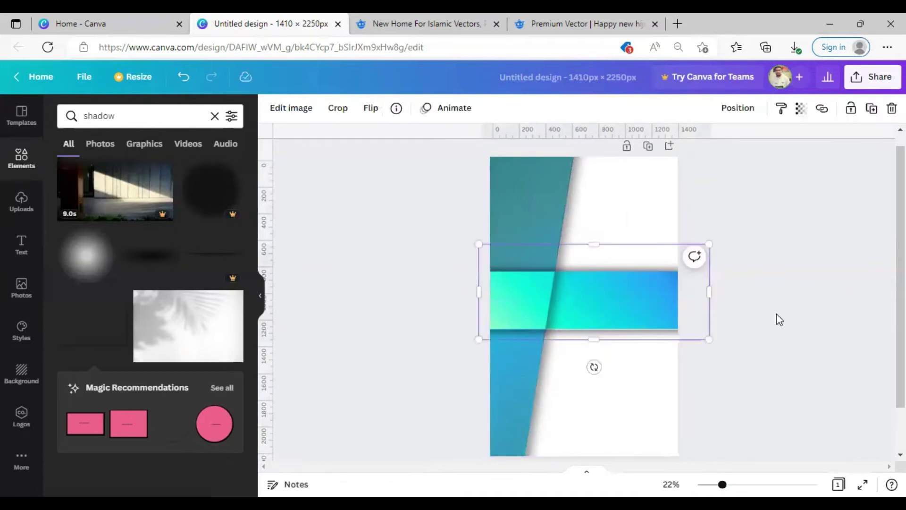
left_click(797, 285)
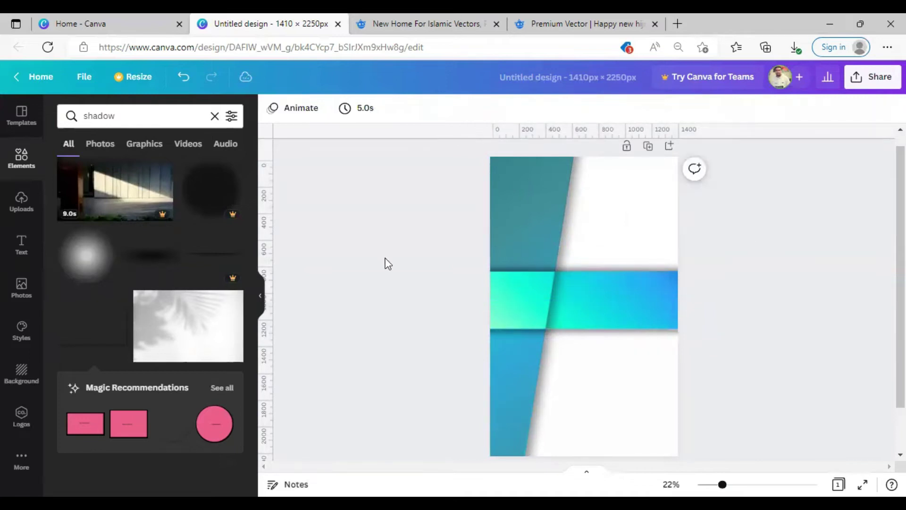
Step: Insert a circle shape, enlarge it to about twice the band's height, and place it over the crossing of the strip and band
left_click(17, 204)
left_click(23, 158)
left_click(24, 158)
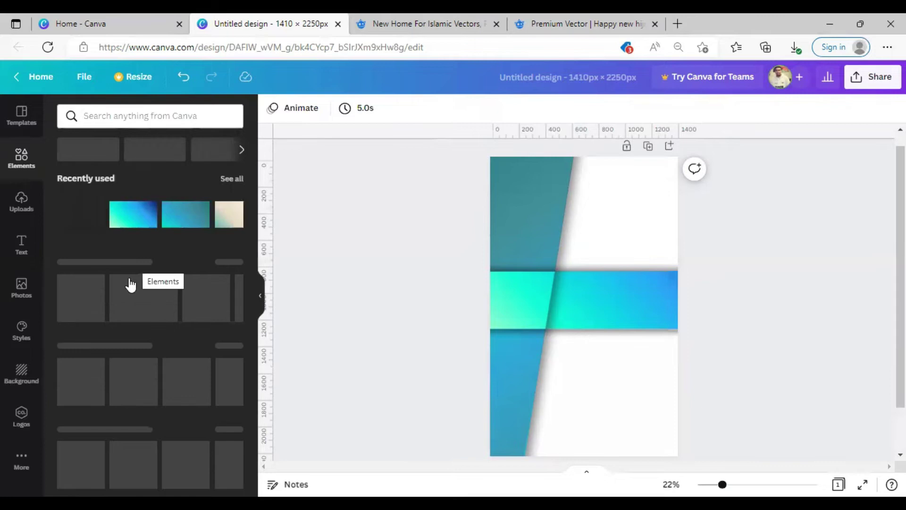
left_click(215, 306)
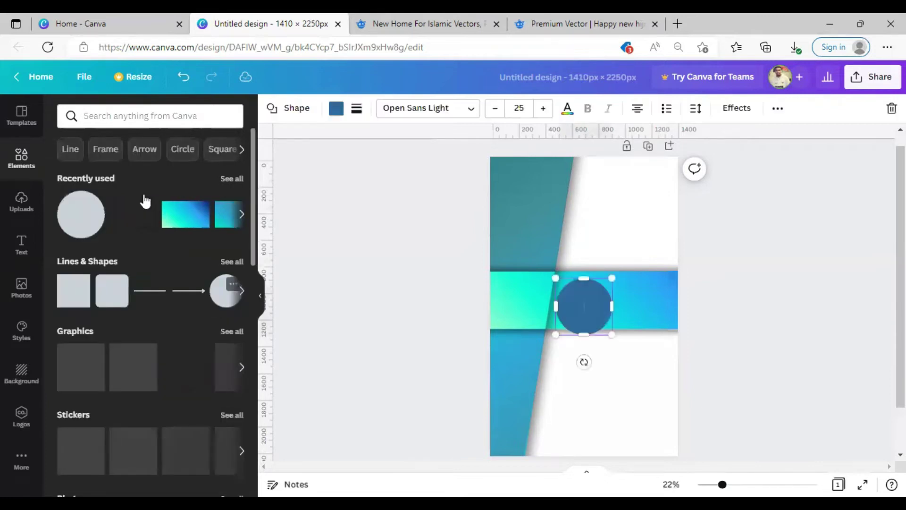
left_click_drag(614, 334, 643, 409)
left_click_drag(609, 363, 552, 322)
left_click_drag(607, 346, 616, 359)
left_click_drag(573, 321, 572, 317)
left_click(418, 285)
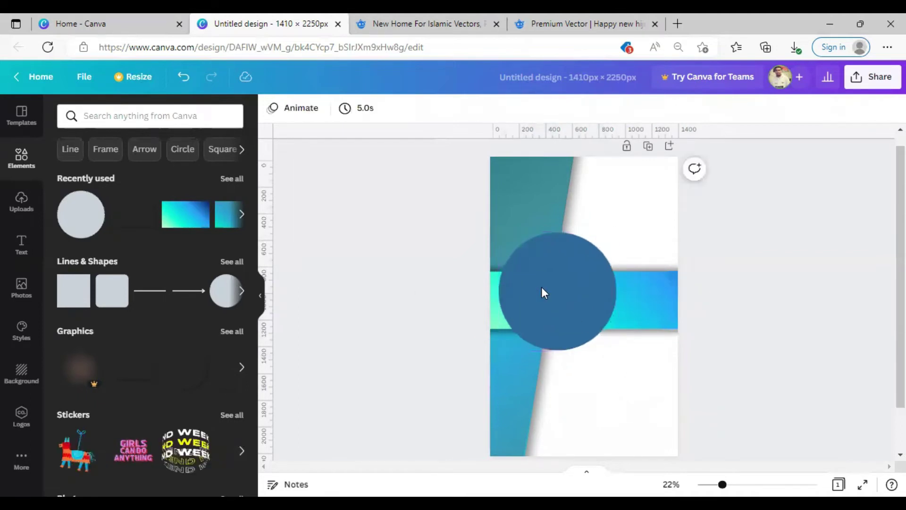
Step: Insert a circular picture frame, fit it centrally over the blue circle, and shrink the circle to leave a thin border around the frame
left_click(541, 287)
left_click(100, 156)
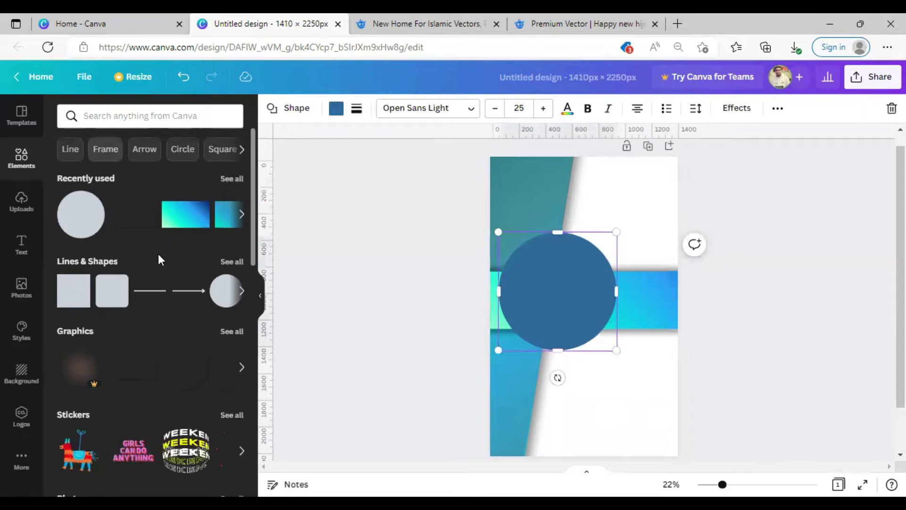
left_click(92, 249)
left_click_drag(596, 328, 613, 348)
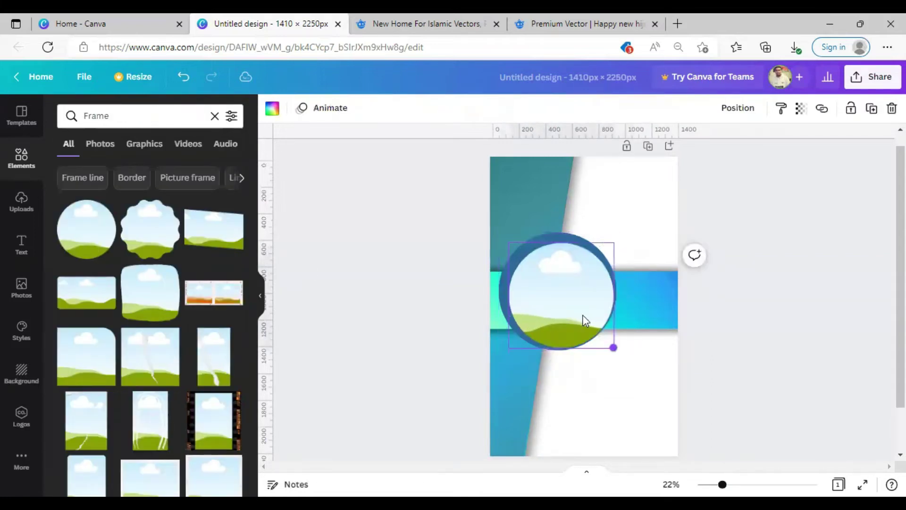
left_click(619, 236)
left_click(605, 251)
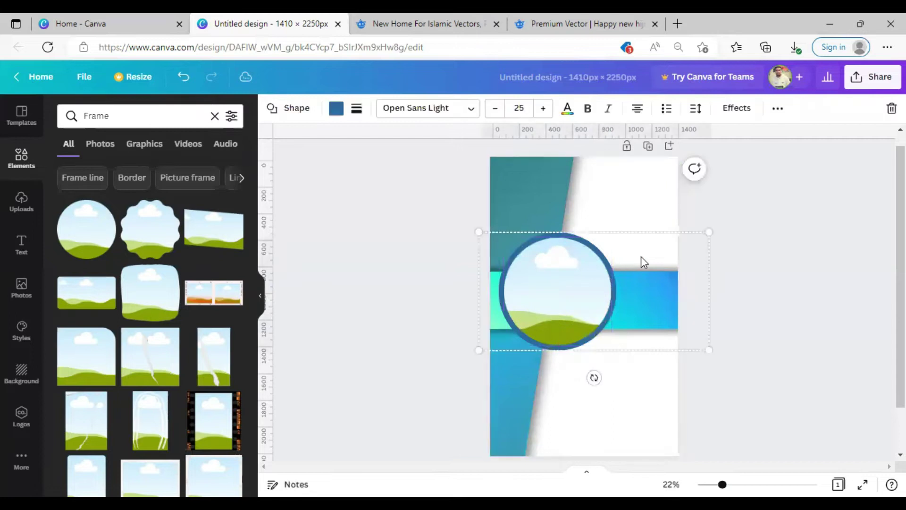
left_click_drag(615, 233, 609, 239)
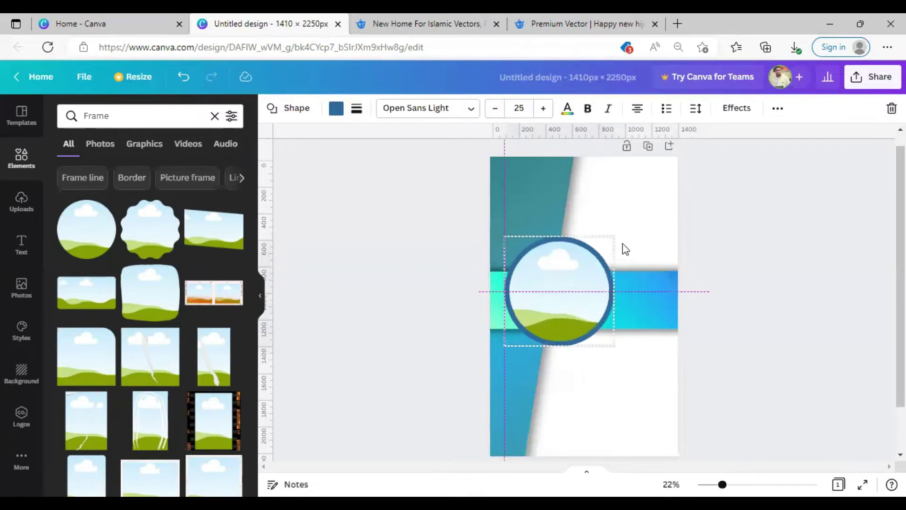
left_click(632, 225)
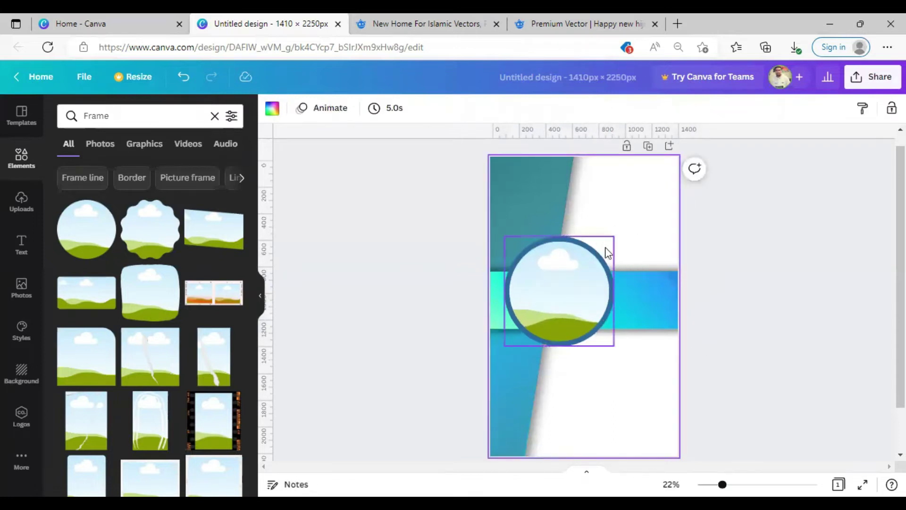
Step: Duplicate the blue circle, enlarge the copy evenly around the frame, and layer it behind the original circle and frame
left_click(604, 248)
left_click(615, 249)
key("ctrl+v")
left_click_drag(505, 348, 501, 353)
left_click_drag(616, 262, 609, 263)
right_click(612, 267)
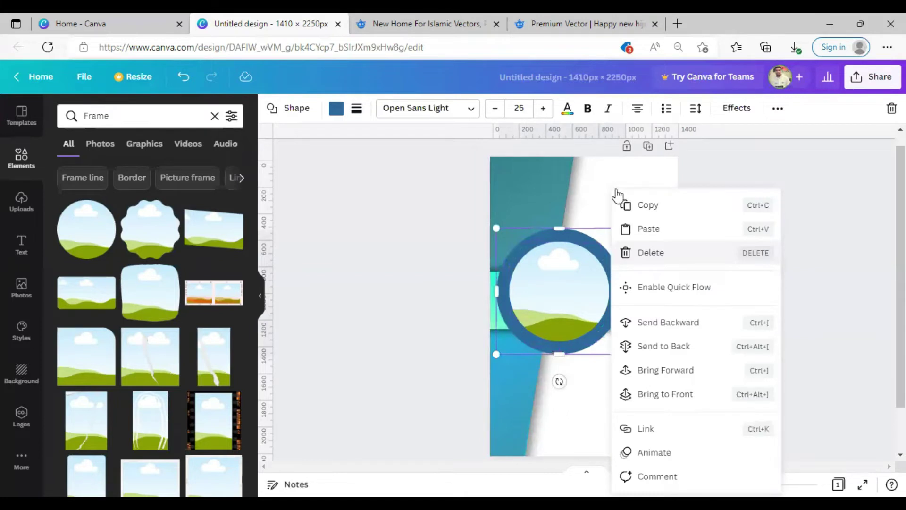
left_click(592, 235)
right_click(584, 230)
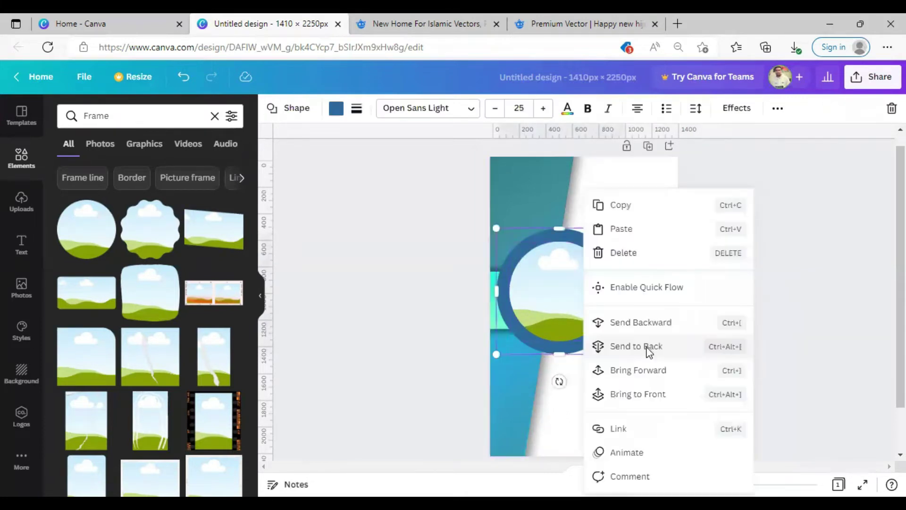
left_click(756, 278)
Step: Recolour the larger outer circle light gray and the inner circle border white
left_click(591, 229)
left_click(341, 117)
left_click(201, 451)
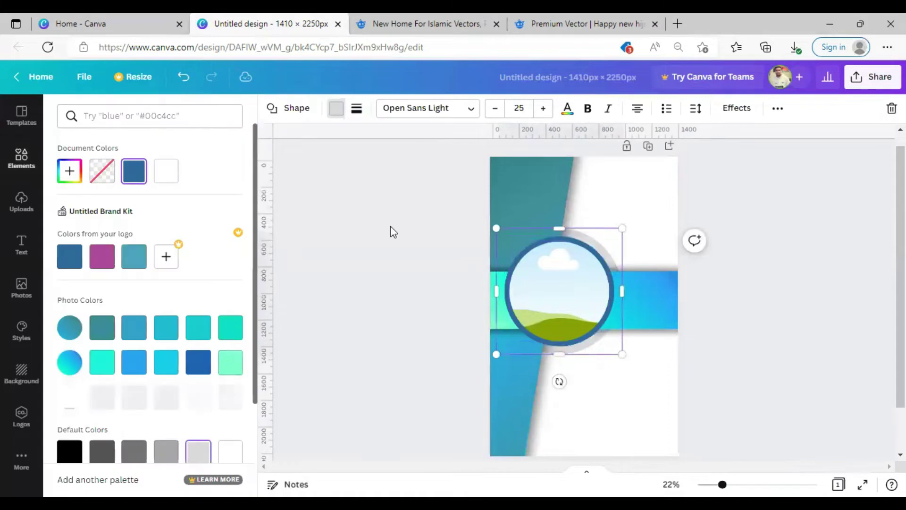
left_click(567, 239)
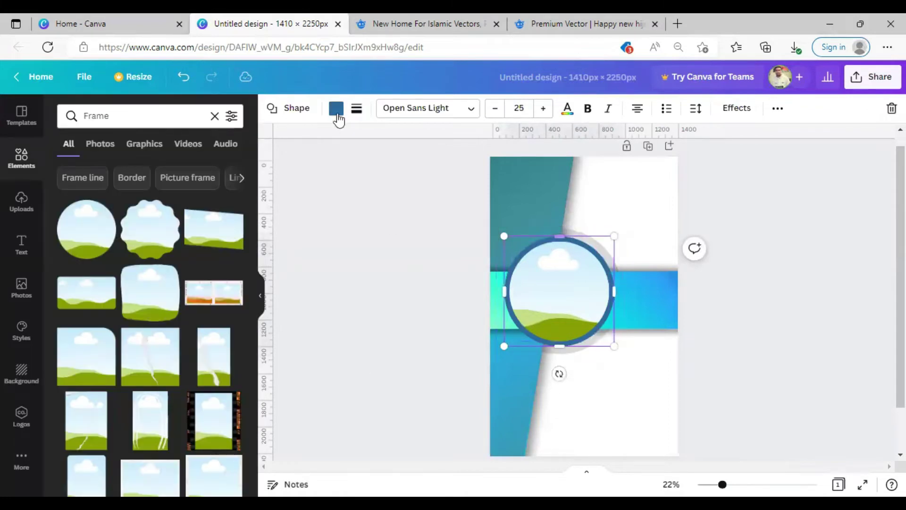
left_click(336, 108)
left_click(198, 171)
left_click(397, 216)
Step: Fill the circular frame with the uploaded photo of the woman in a dark room and check its crop inside the circle
left_click(21, 200)
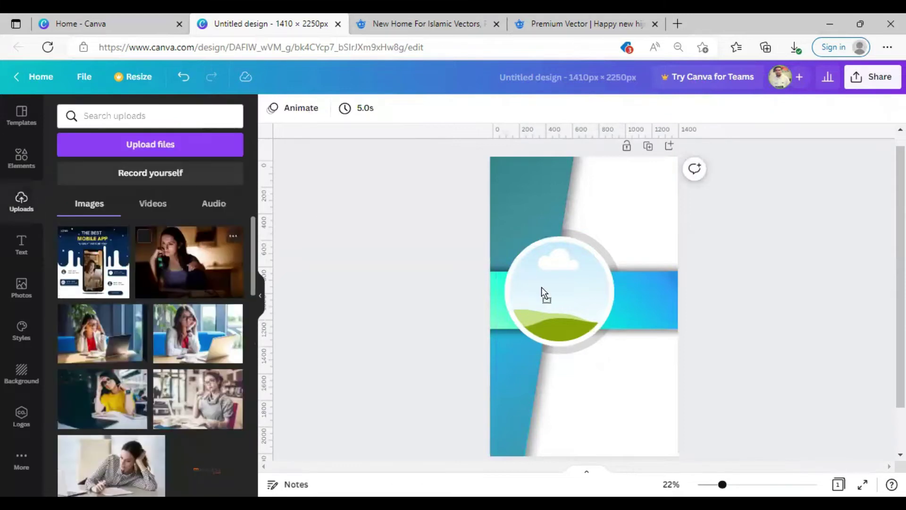
left_click_drag(565, 293, 562, 290)
double_click(580, 289)
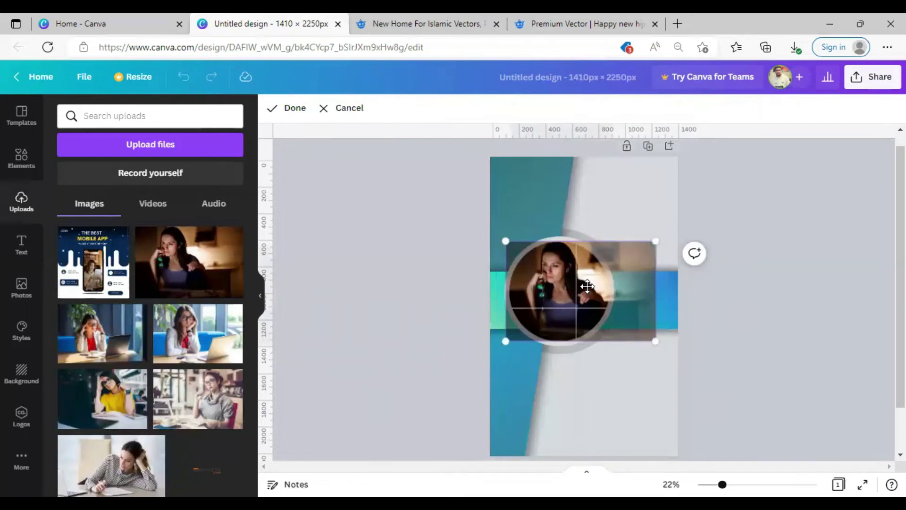
left_click(637, 191)
left_click(649, 192)
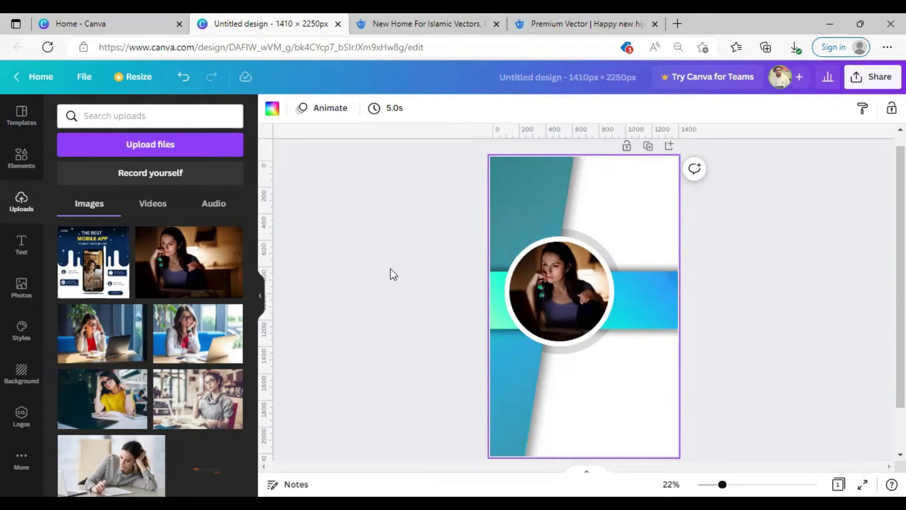
Step: Narrow the slanted shadow from its outer side so it extends less beyond the page
left_click(517, 194)
left_click(468, 225)
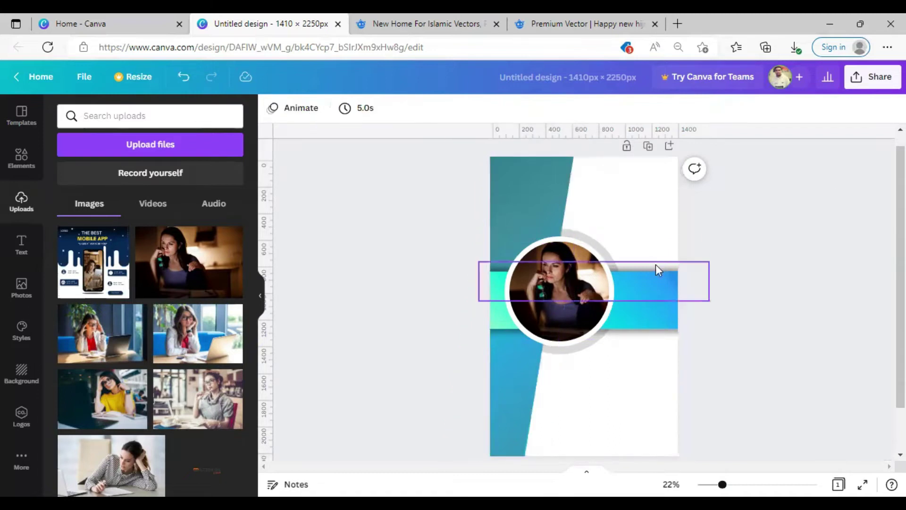
left_click(526, 208)
left_click_drag(471, 282, 534, 286)
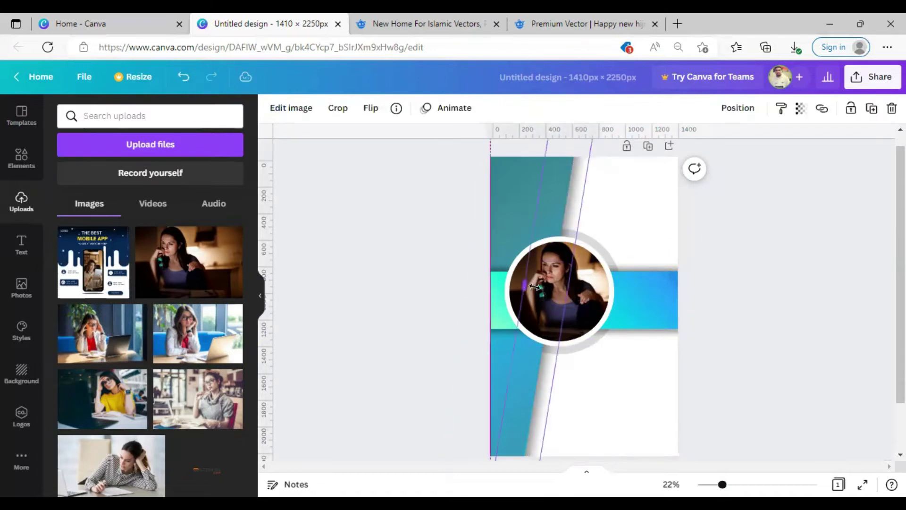
left_click(463, 267)
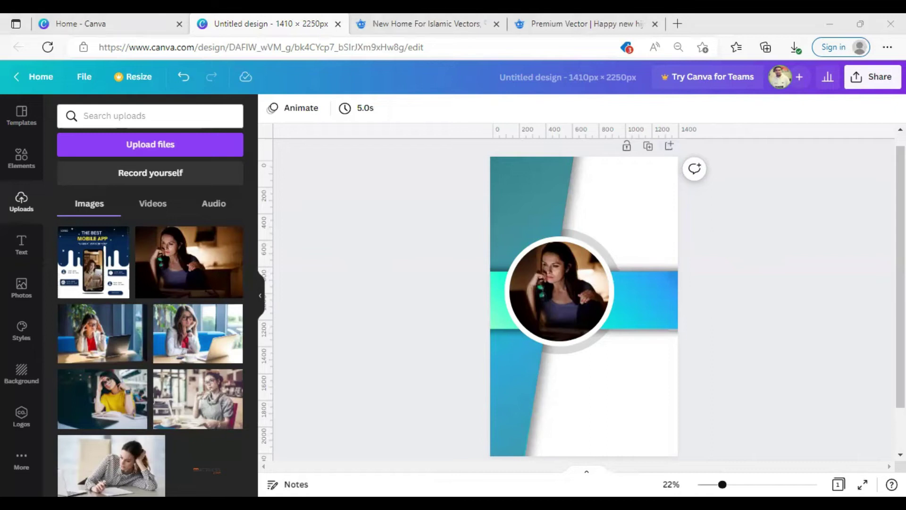
Step: Readjust the slanted shadow's width and position so it follows the strip's edge closely
left_click(512, 212)
mouse_move(462, 304)
left_mouse_down()
mouse_move(481, 304)
mouse_move(454, 291)
left_mouse_up()
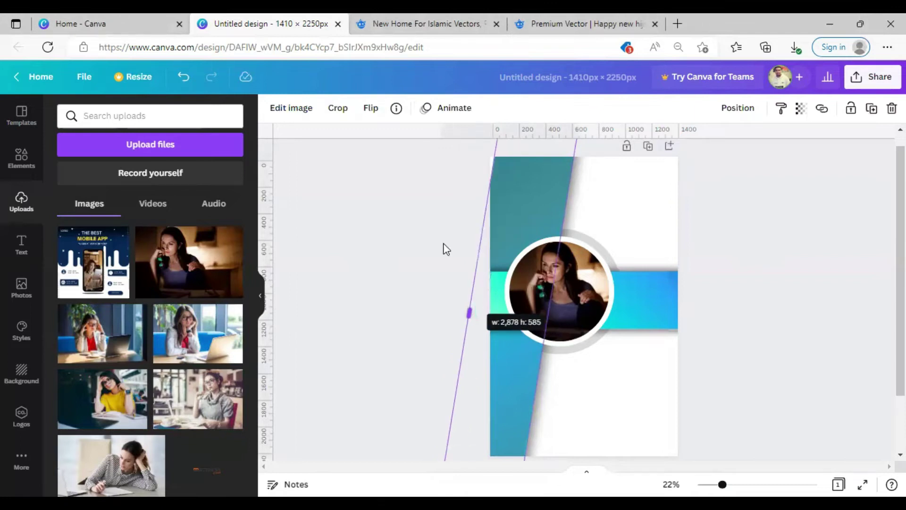
left_click(445, 245)
left_click_drag(444, 425, 476, 424)
left_click(507, 190)
left_click(780, 273)
left_click(494, 194)
left_click(406, 213)
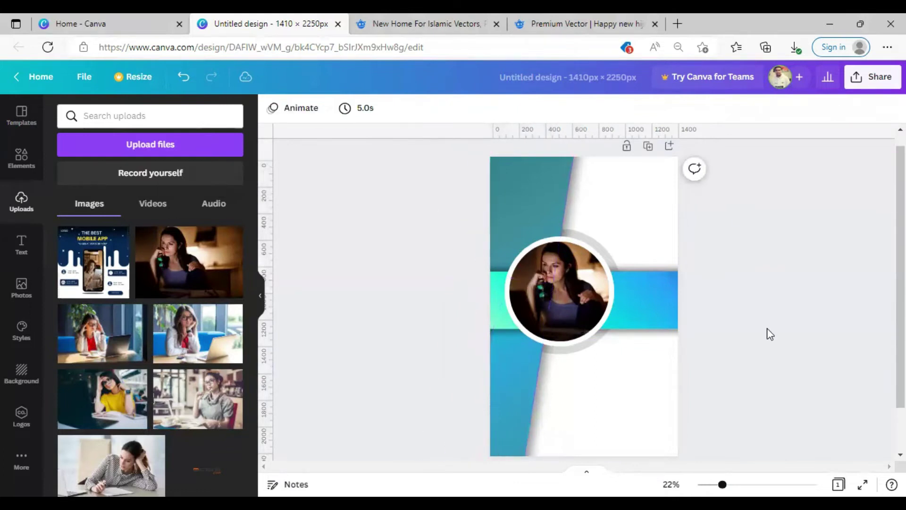
Step: Add the heading "COVER DESIGN", left-align it, and scale it to size 76.4 on two lines over the band beside the photo
left_click(20, 165)
left_click(27, 252)
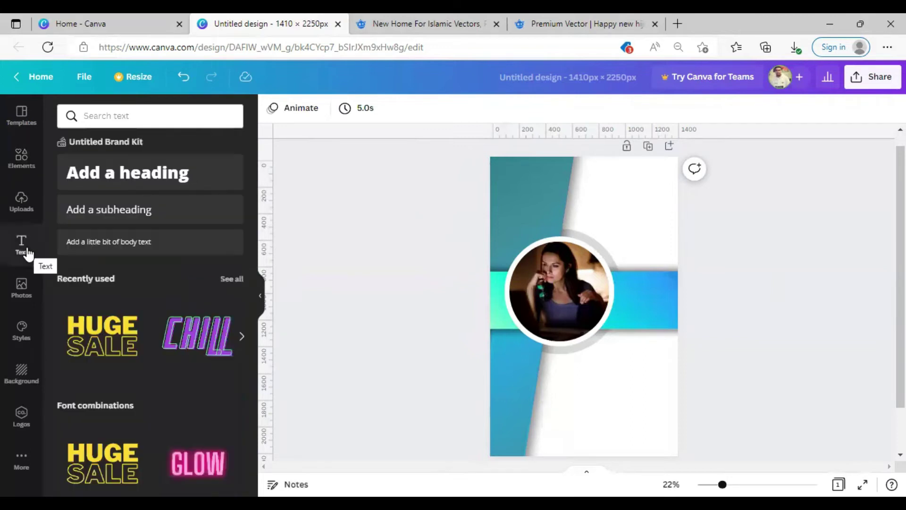
type("tCOVER DESIGN")
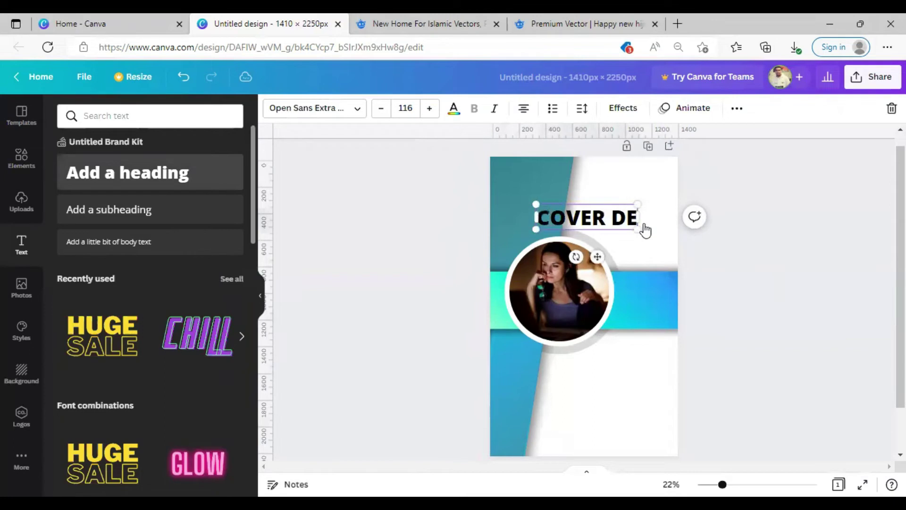
left_click_drag(663, 217, 657, 305)
left_click(523, 109)
left_click(523, 108)
left_click(420, 191)
left_click_drag(614, 280, 659, 290)
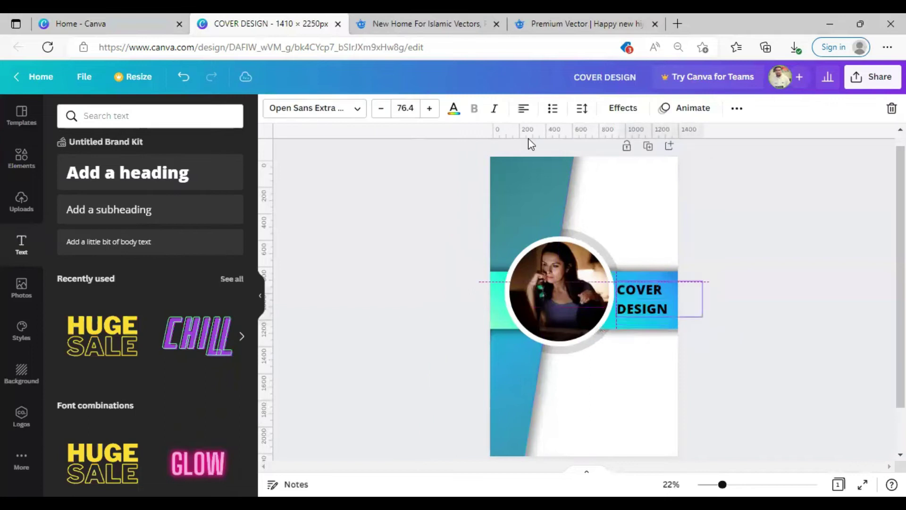
Step: Set the "COVER DESIGN" heading in bold JetBrains Mono Medium
left_click(22, 243)
left_click(109, 182)
left_click(891, 109)
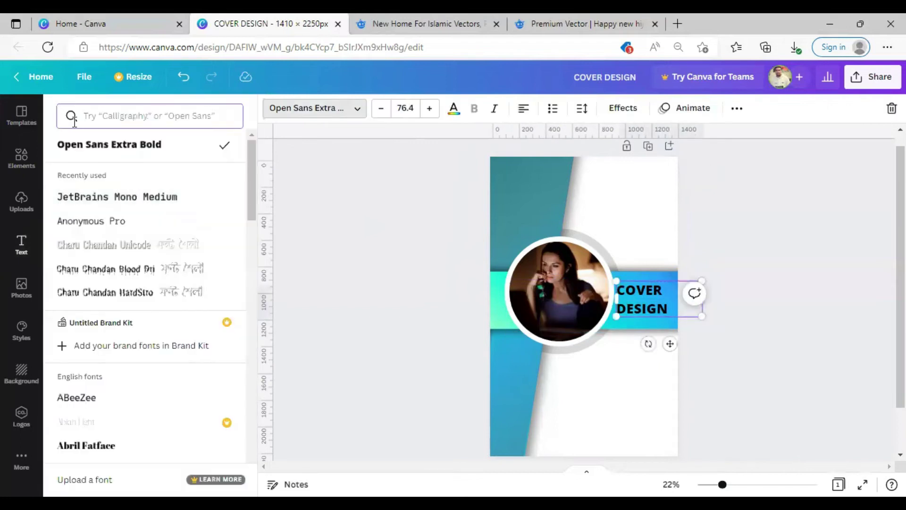
left_click(23, 241)
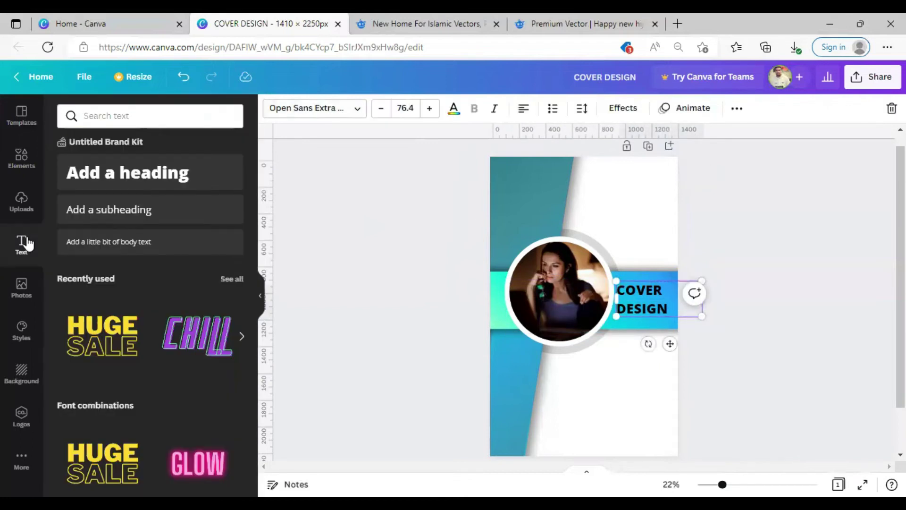
left_click(288, 108)
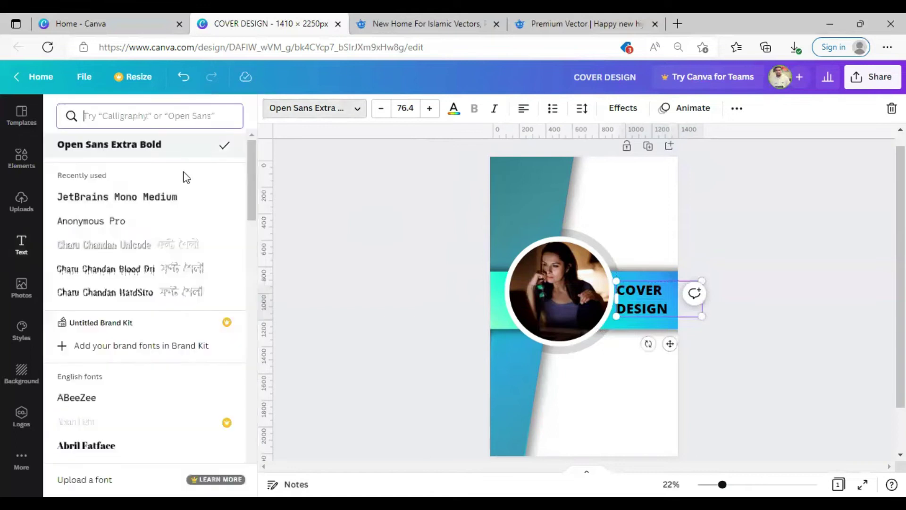
left_click(160, 196)
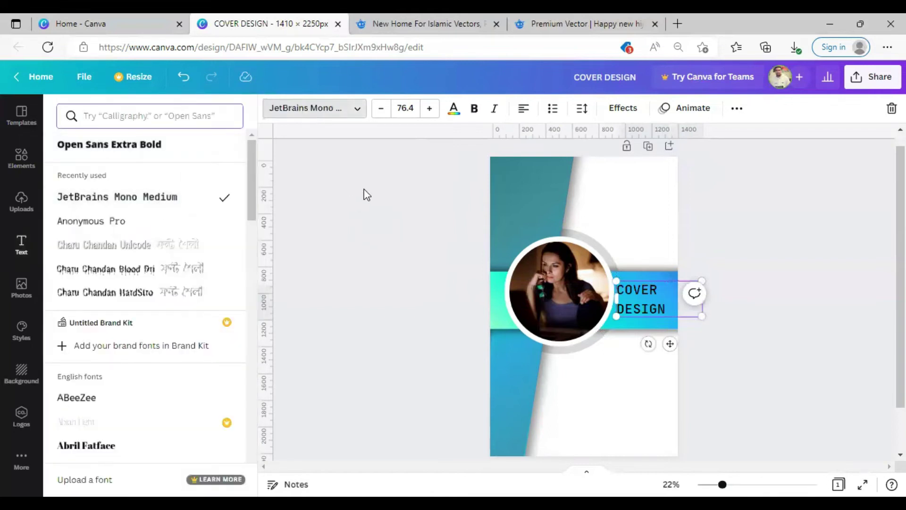
left_click(347, 200)
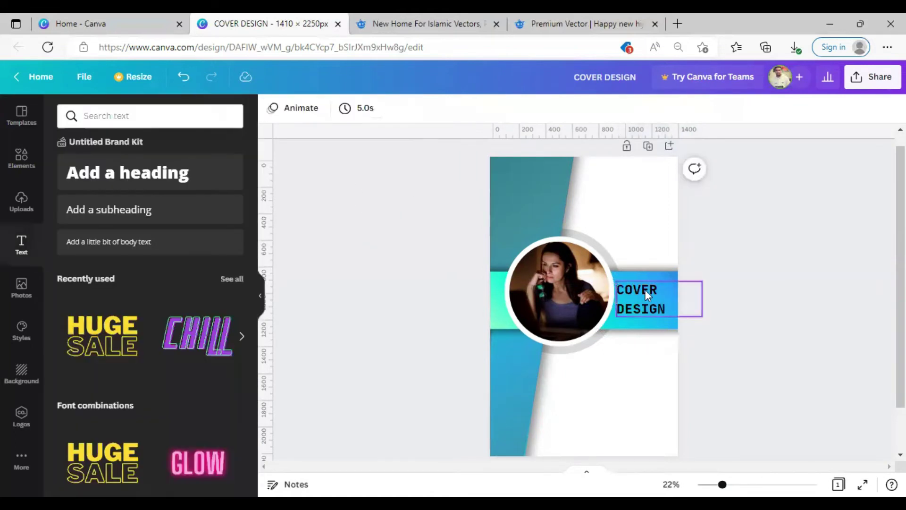
Step: Fit the "COVER DESIGN" text box within the band at font size 85.9 and tighten its line spacing
left_click_drag(653, 292, 647, 311)
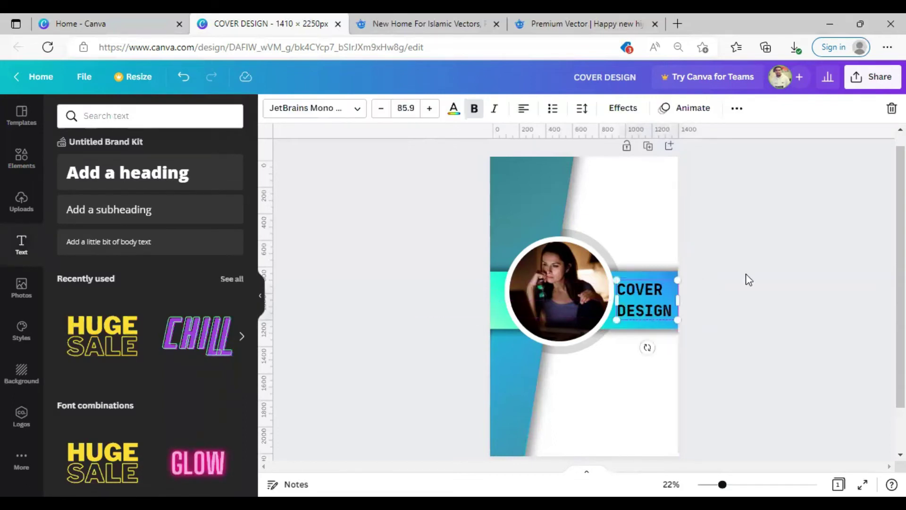
left_click(746, 276)
left_click(647, 297)
left_click(582, 108)
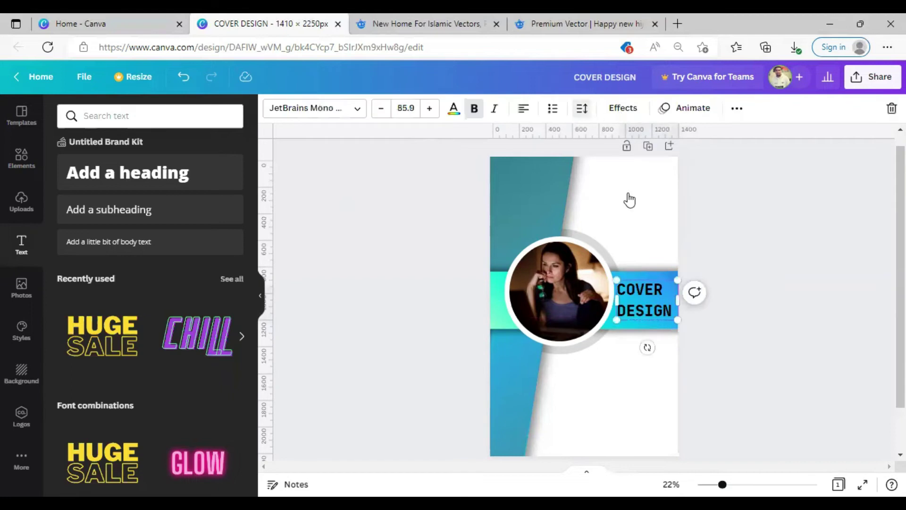
left_click_drag(653, 195, 640, 196)
left_click(744, 324)
Step: Place a copy of the "COVER DESIGN" heading in the white area below the band and replace its text with "HEADLINE"
left_click_drag(659, 304, 623, 387)
left_click(749, 289)
double_click(622, 383)
key("ctrl+a")
type("HEADLINE")
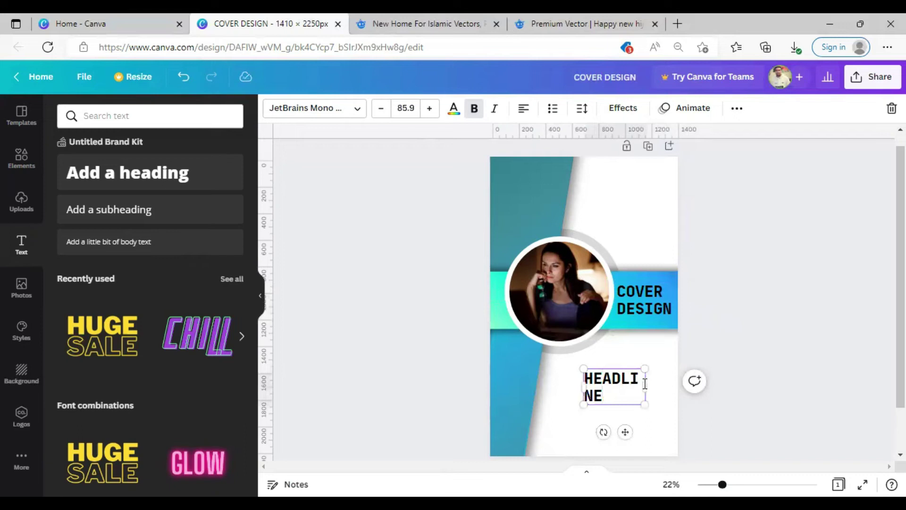
Step: Fit "HEADLINE" on a single line, enlarge the text, and place it in the white area below the band
left_click_drag(645, 387, 580, 380)
left_click(717, 367)
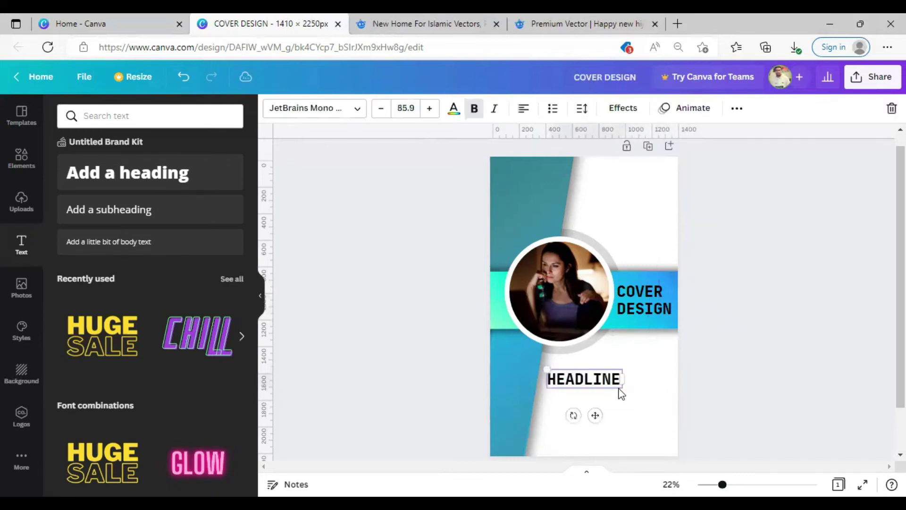
left_click_drag(529, 353, 529, 354)
left_click_drag(566, 373, 601, 375)
left_click(742, 358)
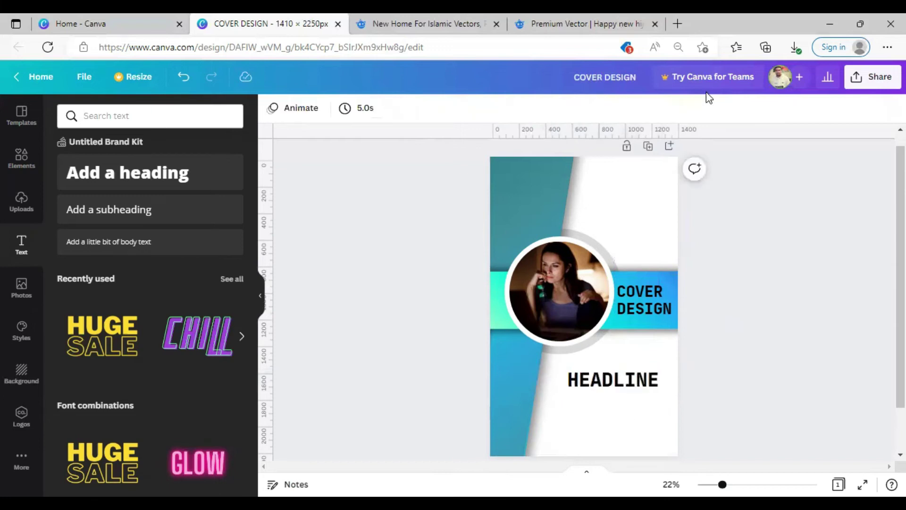
Step: Open dummytextgenerator.com in a new browser tab to get placeholder text
key("ctrl+t")
left_click(313, 45)
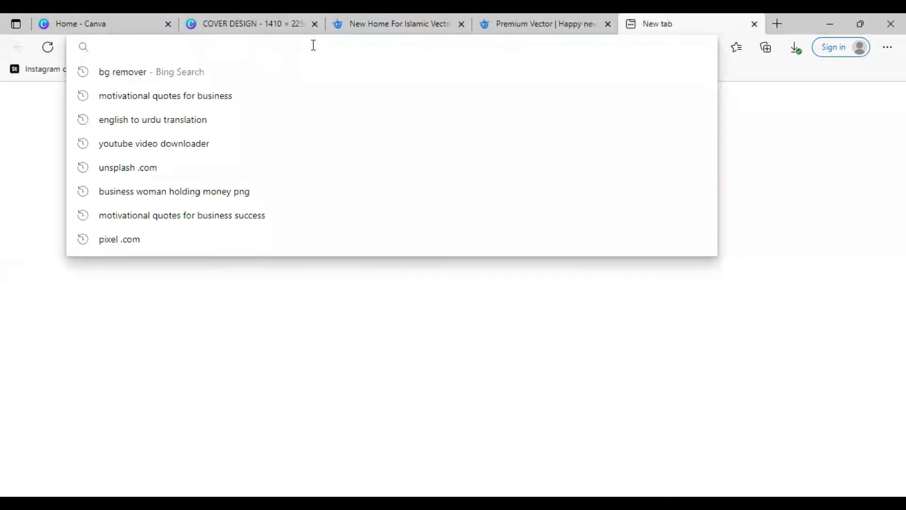
type("DUMMytextgenerator.com")
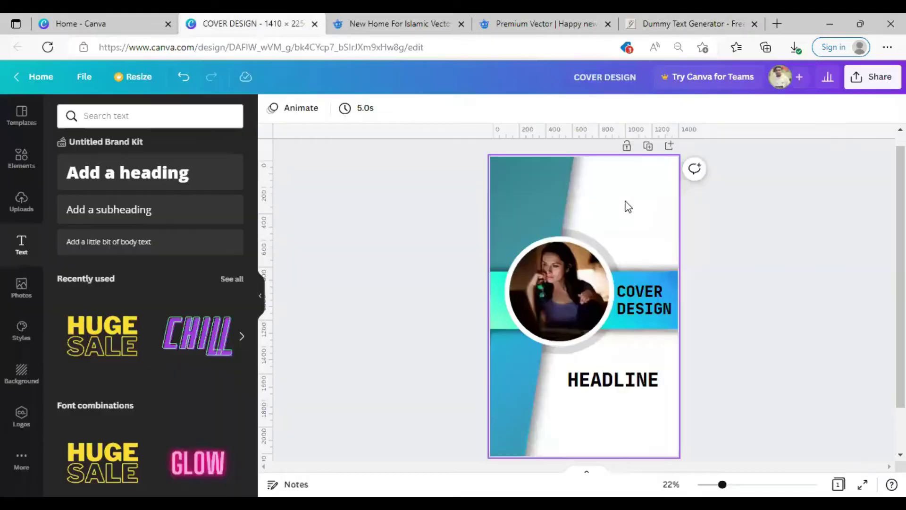
Step: Paste the Lorem ipsum paragraph onto the page, fit its text box below "HEADLINE", and left-align it
right_click(628, 207)
left_click(689, 245)
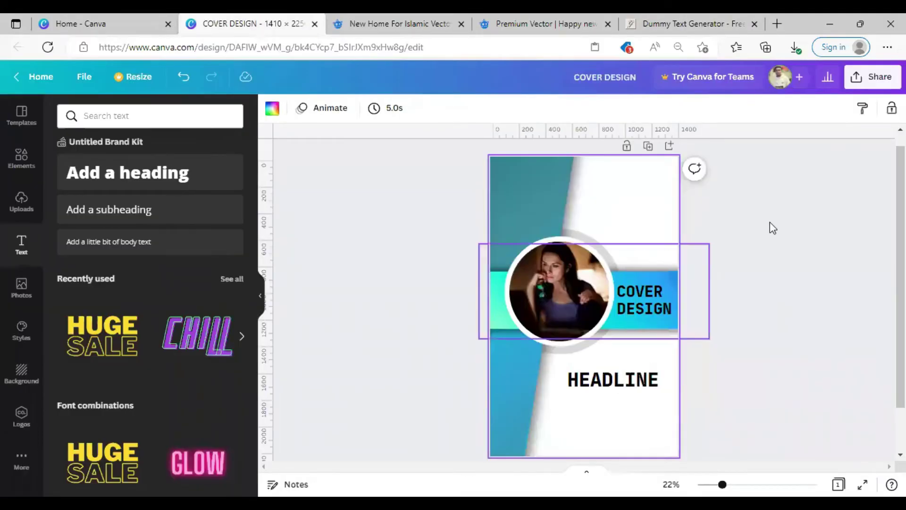
left_click(747, 302)
scroll(578, 247, "down", 2)
left_click_drag(575, 245, 620, 363)
left_click_drag(707, 374, 672, 372)
left_click(528, 111)
left_click(549, 343)
left_click_drag(565, 365, 568, 362)
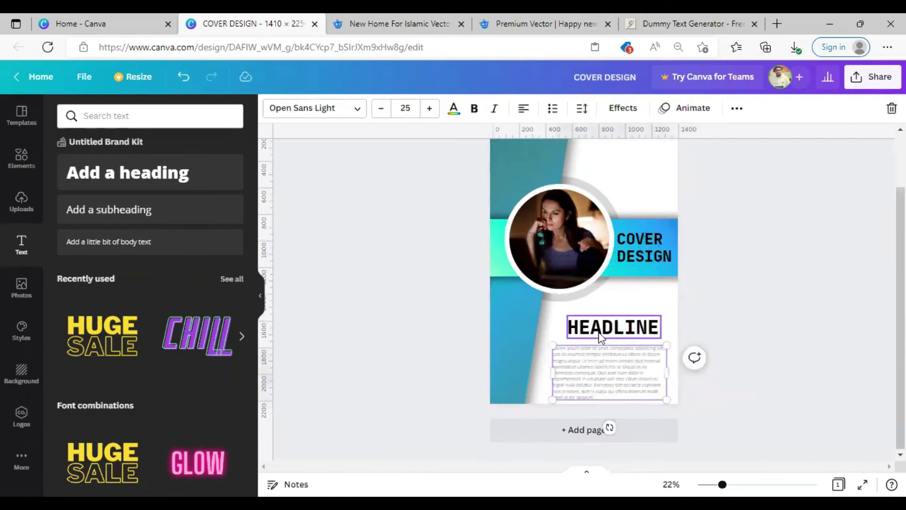
Step: Try centre alignment on the Lorem ipsum paragraph and undo it
left_click(524, 109)
left_click(403, 236)
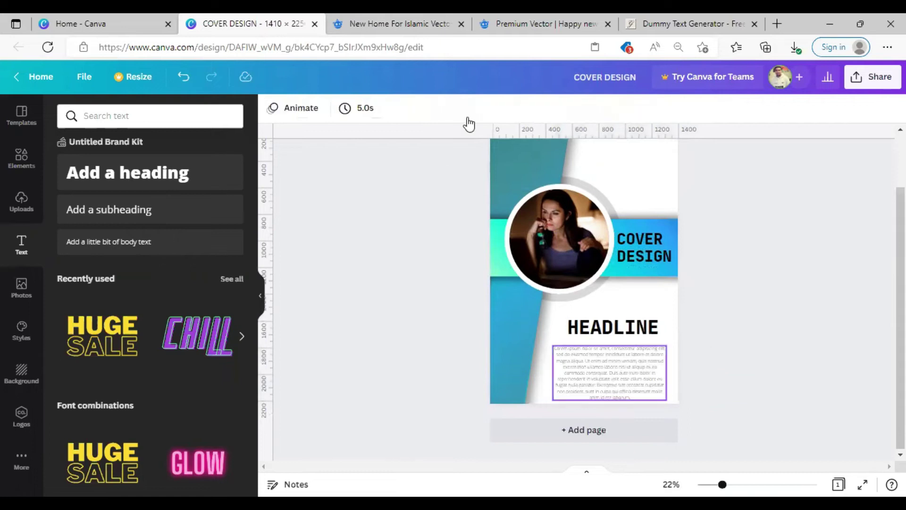
key("ctrl+z")
Step: Move "HEADLINE" so that its left edge lines up with the paragraph below it
left_click_drag(608, 329, 576, 348)
left_click(580, 350, "shift")
left_click(725, 212)
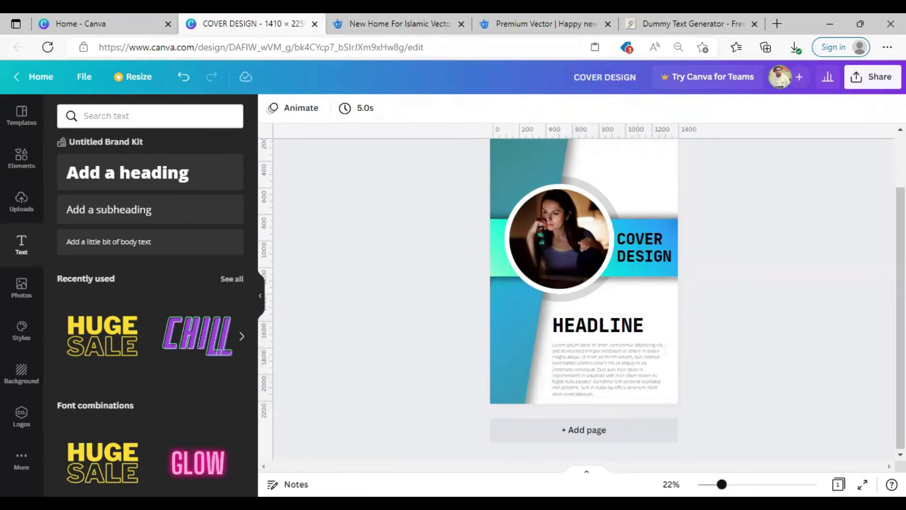
scroll(730, 314, "down", 3)
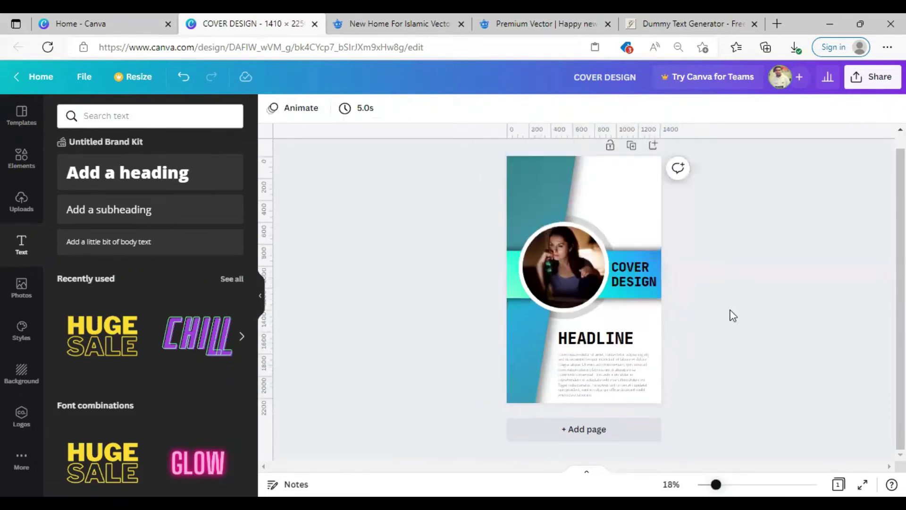
Step: Nudge the diagonal shadow left so it tucks closer under the edge of the upper teal band
left_click(552, 377)
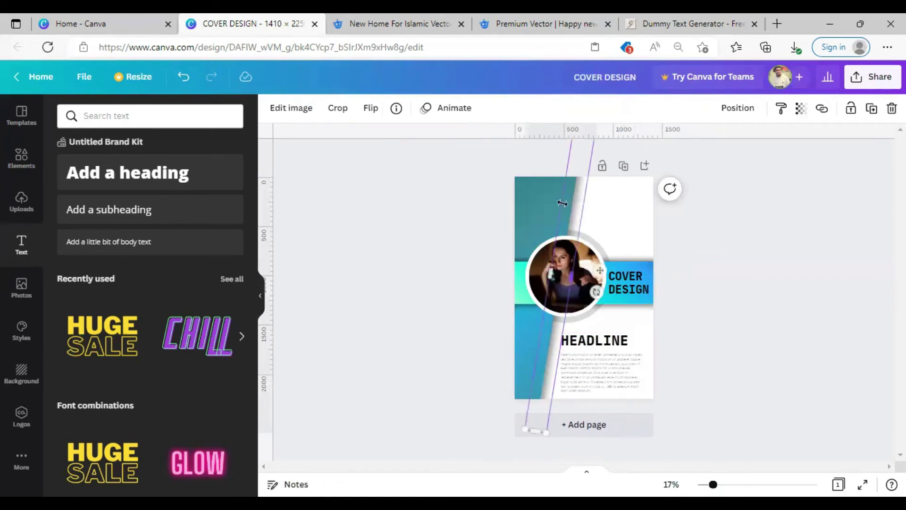
right_click(607, 297)
key("Escape")
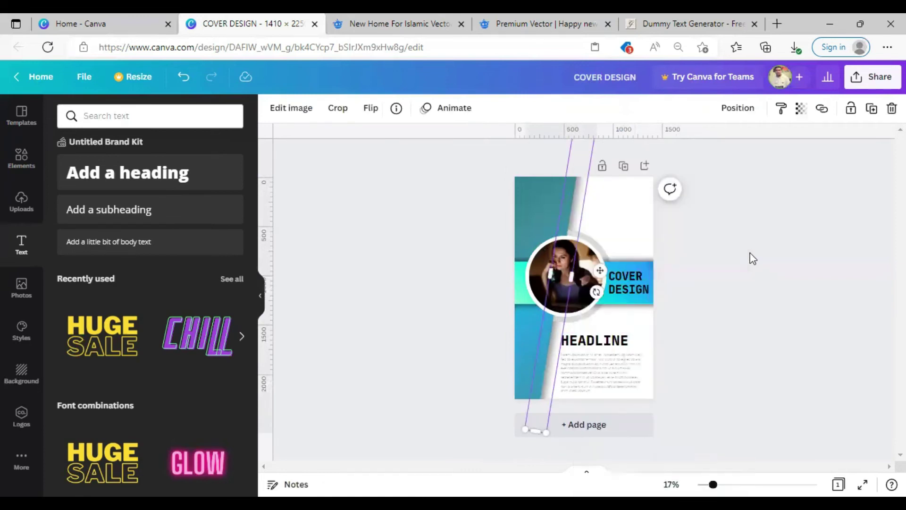
left_click(753, 258)
left_click(577, 204)
key("Left")
key("Left")
key("Left")
key("Left")
key("Left")
key("Left")
key("Left")
key("Left")
key("Left")
key("Left")
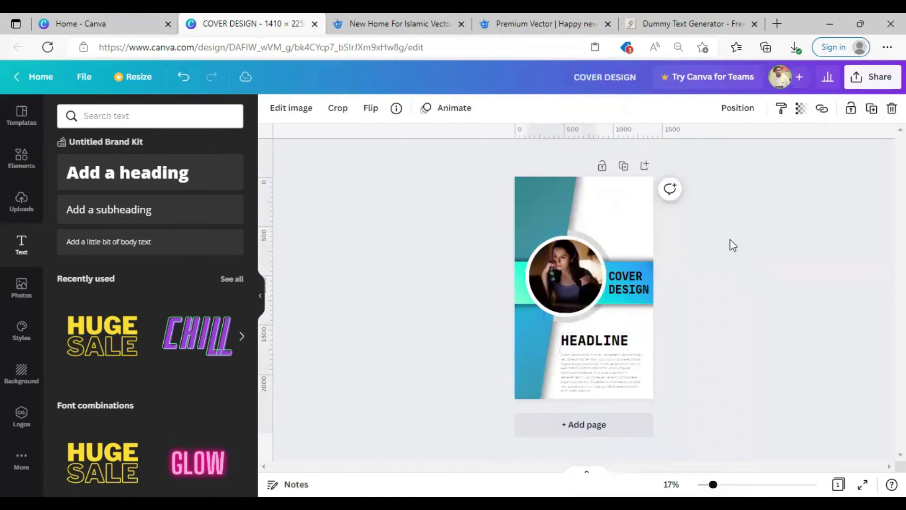
left_click(729, 241)
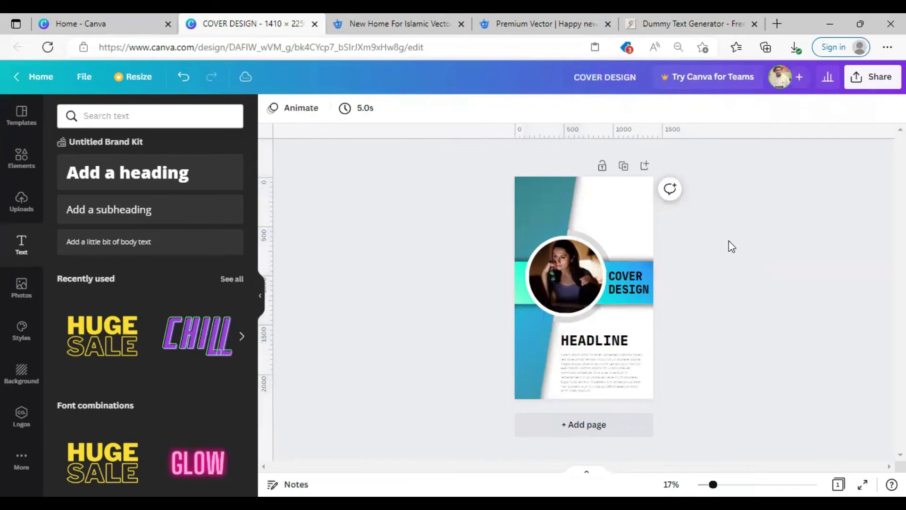
Step: Search the elements for "shadow" and browse the graphics for a suitable shadow
left_click(21, 158)
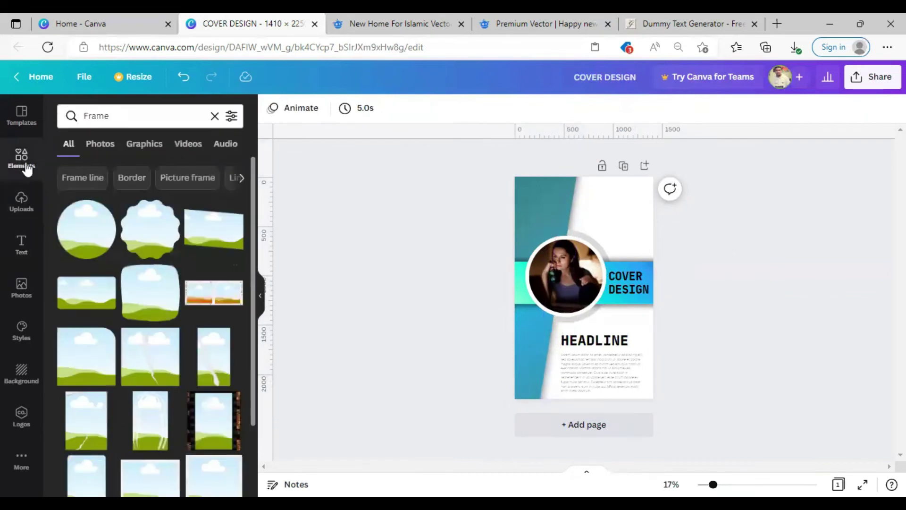
left_click(128, 119)
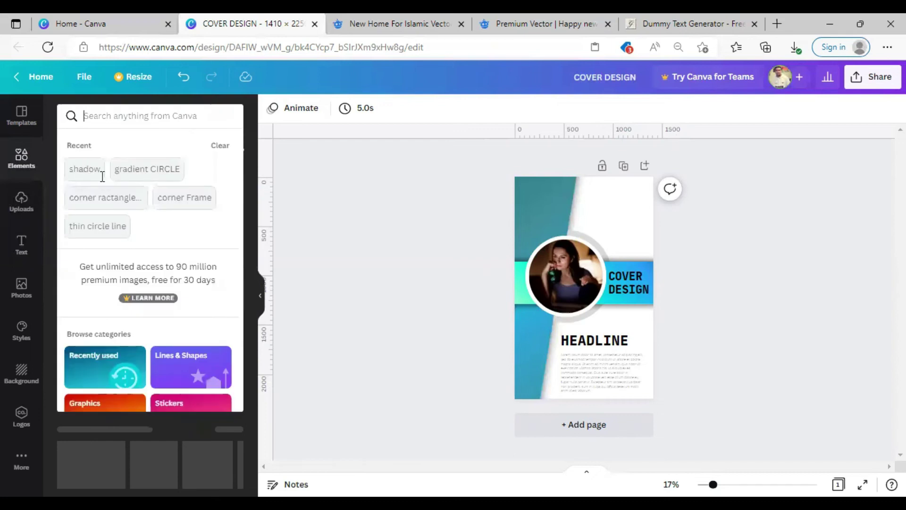
left_click(89, 169)
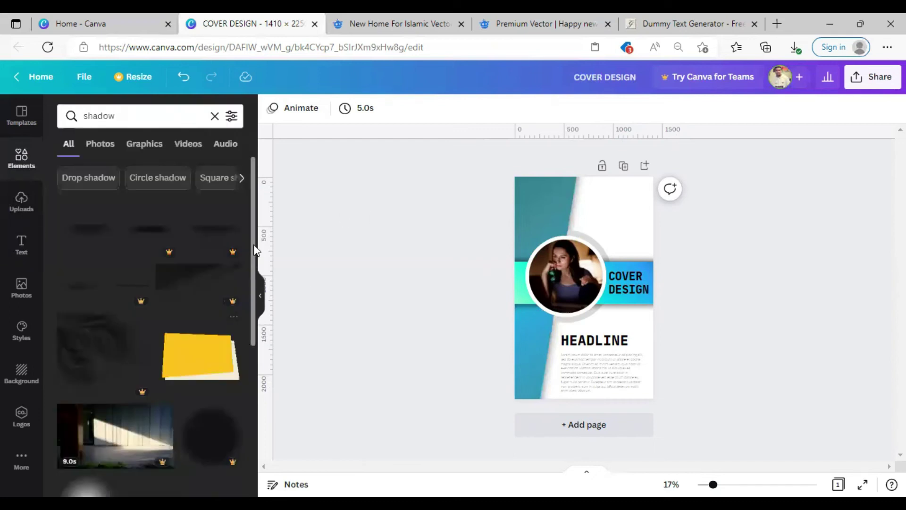
scroll(253, 302, "down", 10)
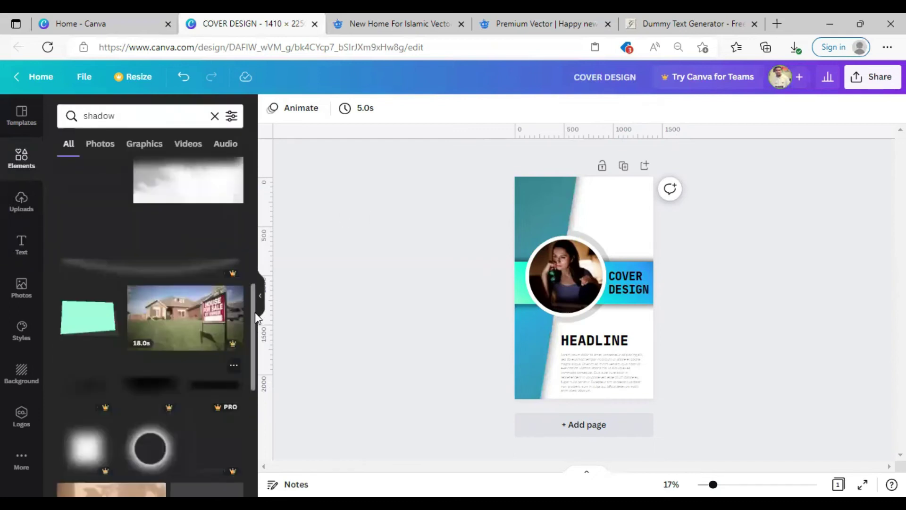
scroll(250, 360, "down", 5)
scroll(250, 359, "up", 10)
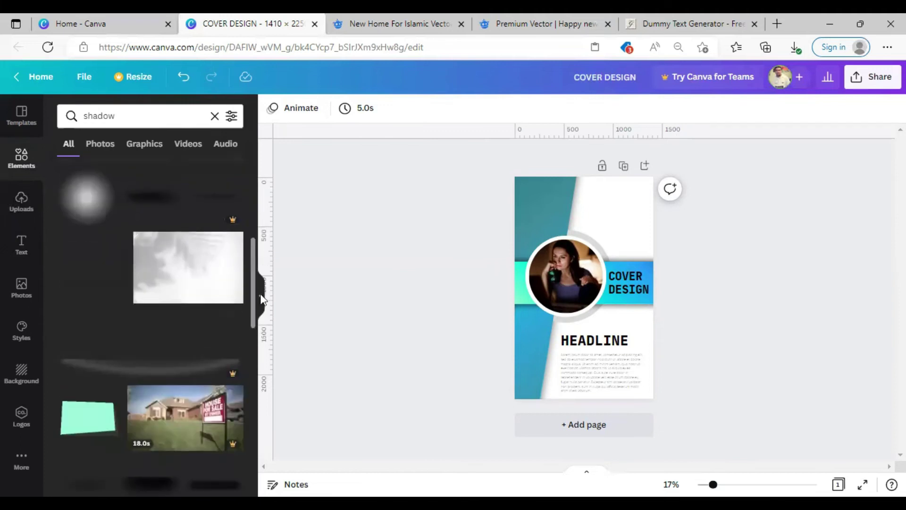
Step: Refine the element search to "shadow Circle"
left_click(127, 119)
type("Clr")
type("irce")
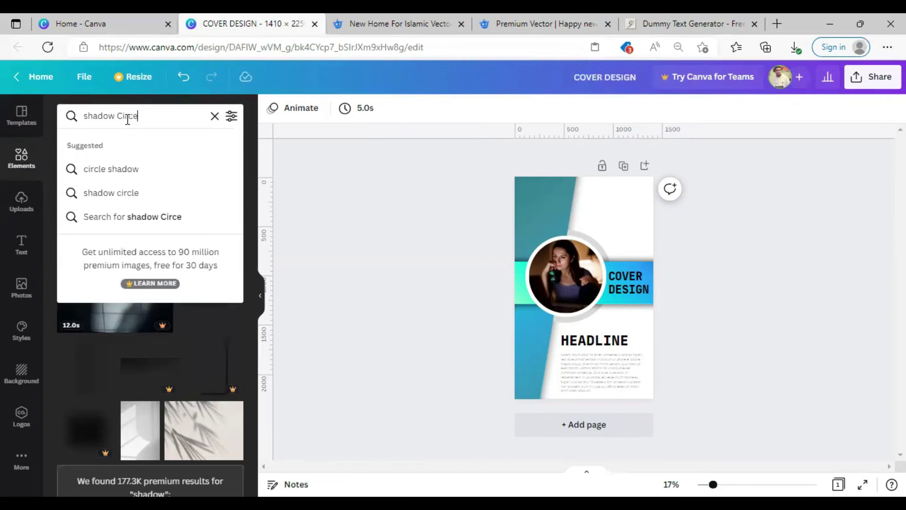
key("Return")
left_click(143, 118)
key("Left")
type("l")
key("Return")
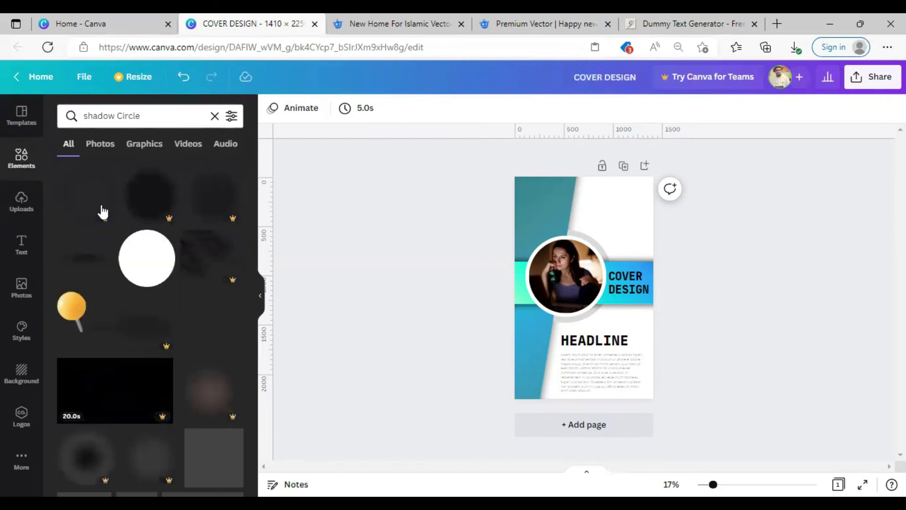
Step: Add a soft dark circular shadow from the results and size it over the round framed photo
scroll(237, 352, "down", 10)
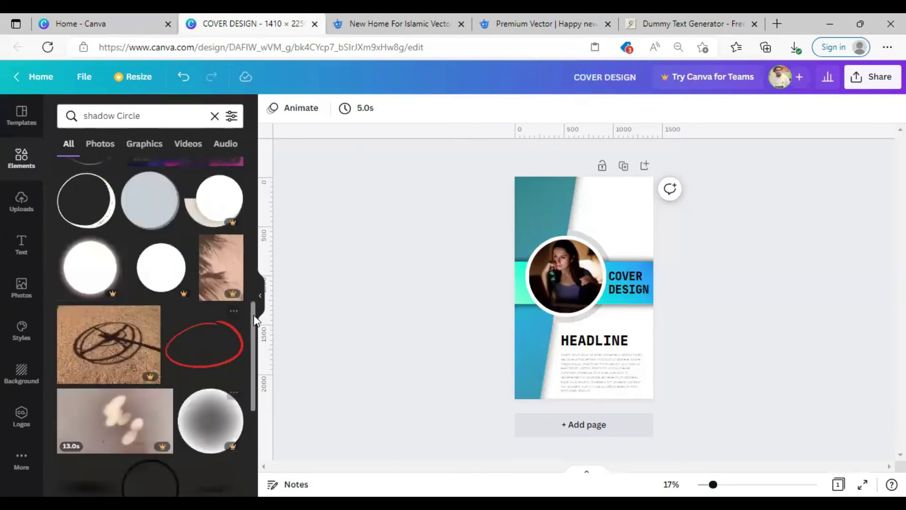
scroll(243, 399, "down", 5)
scroll(247, 395, "down", 10)
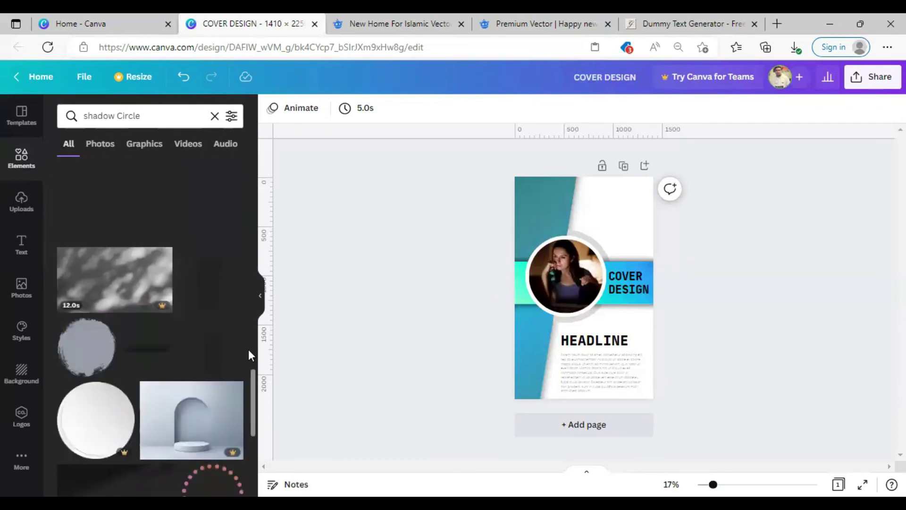
scroll(245, 429, "down", 5)
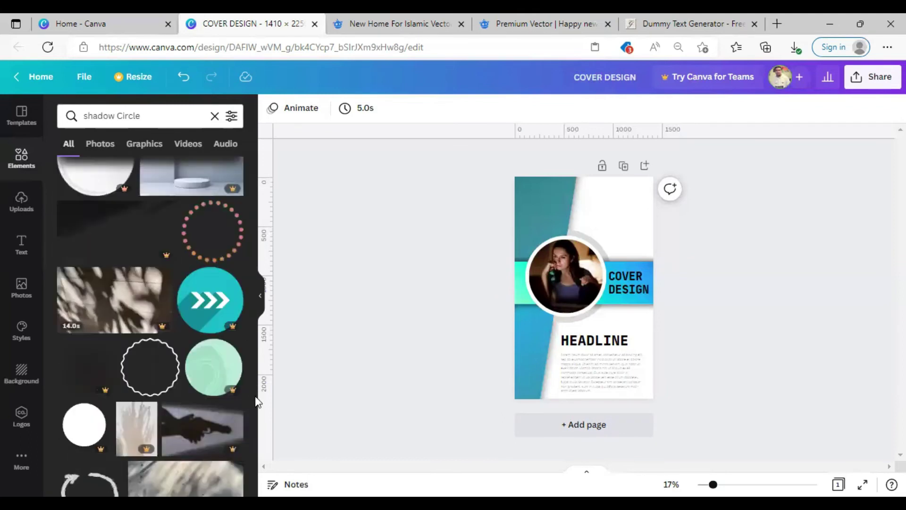
scroll(253, 411, "down", 5)
left_click_drag(252, 412, 212, 404)
left_click_drag(585, 290, 560, 270)
left_click_drag(591, 305, 606, 315)
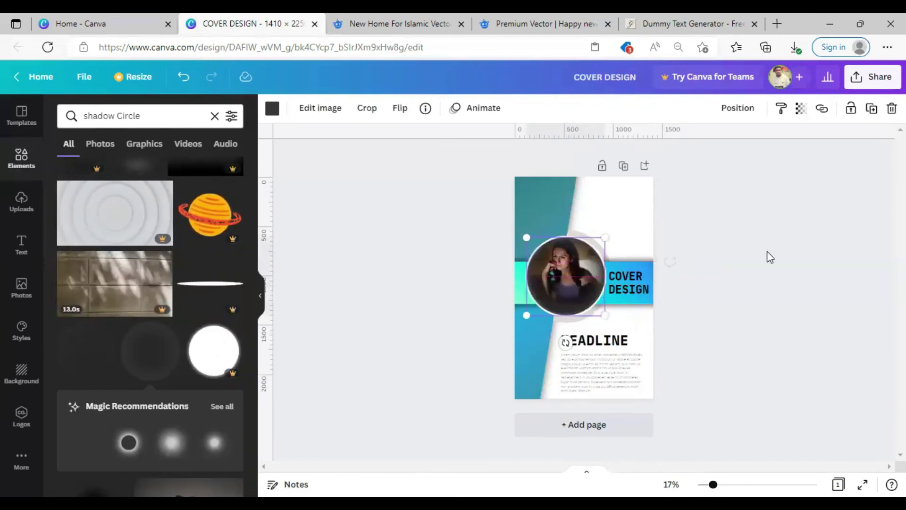
left_click(768, 254)
Step: Enlarge the circular shadow so it reaches slightly beyond the white ring around the photo
left_click(579, 290)
scroll(595, 378, "up", 1)
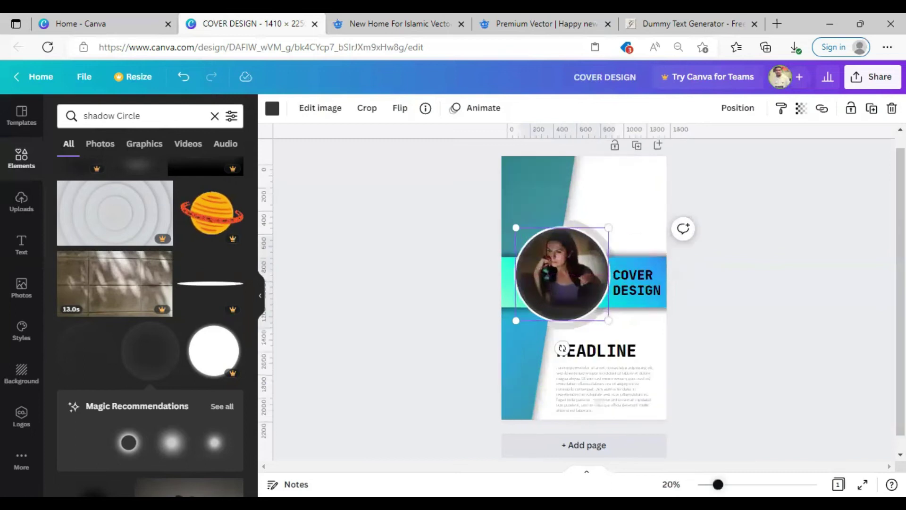
scroll(600, 402, "up", 4)
left_click_drag(436, 154, 431, 150)
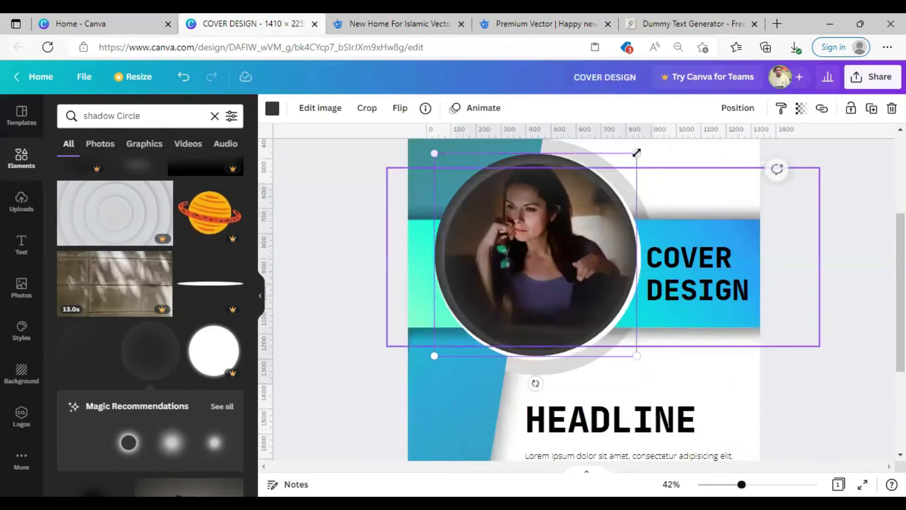
left_click_drag(637, 153, 639, 148)
left_click_drag(644, 358, 646, 361)
left_click_drag(435, 360, 428, 366)
Step: Put the circular shadow behind the photo and lower its opacity
key("Escape")
left_click(631, 255)
left_click(801, 108)
left_click_drag(797, 156, 728, 167)
left_click(850, 300)
left_click(832, 257)
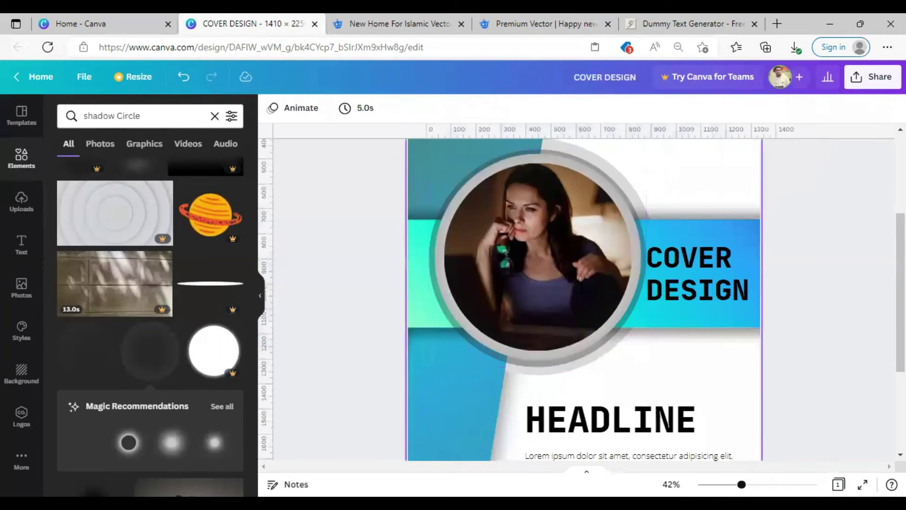
Step: Scale "HEADLINE" and its paragraph down together and position them in the white area below the photo
scroll(755, 282, "down", 8)
scroll(755, 282, "up", 2)
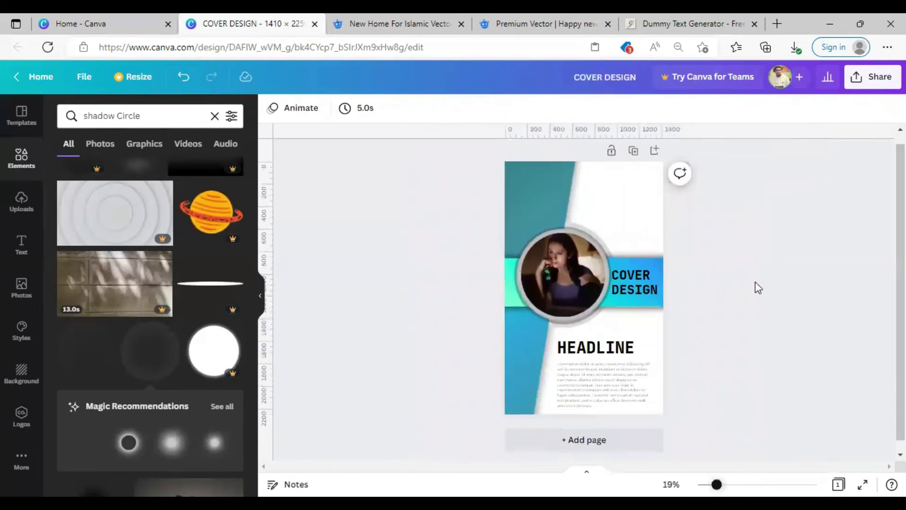
left_click(597, 350)
left_click(598, 390, "shift")
mouse_move(598, 395)
left_mouse_down()
mouse_move(610, 395)
mouse_move(621, 299)
mouse_move(611, 180)
mouse_move(621, 319)
mouse_move(599, 382)
left_mouse_up()
left_click(710, 439)
left_click_drag(718, 484, 715, 485)
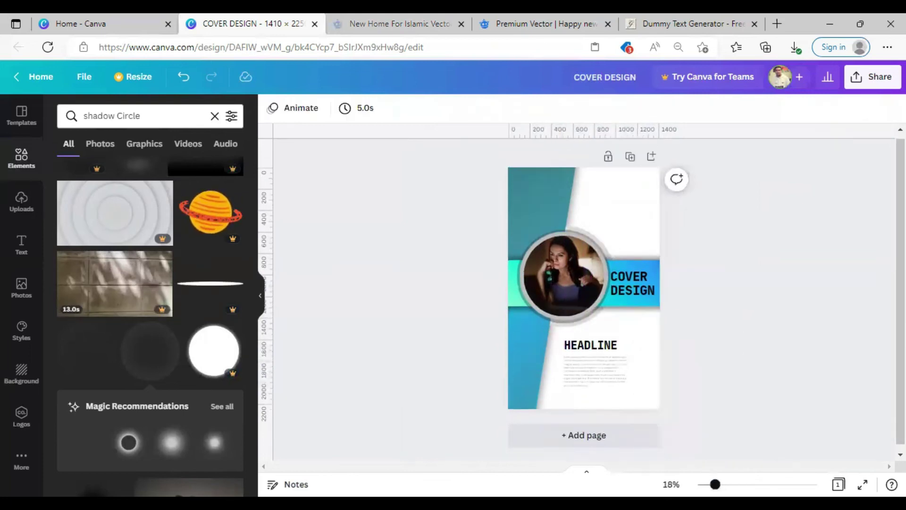
Step: Search the elements for "facebook icon" and add the round black Facebook icon to the page
scroll(758, 305, "up", 3)
left_click(16, 161)
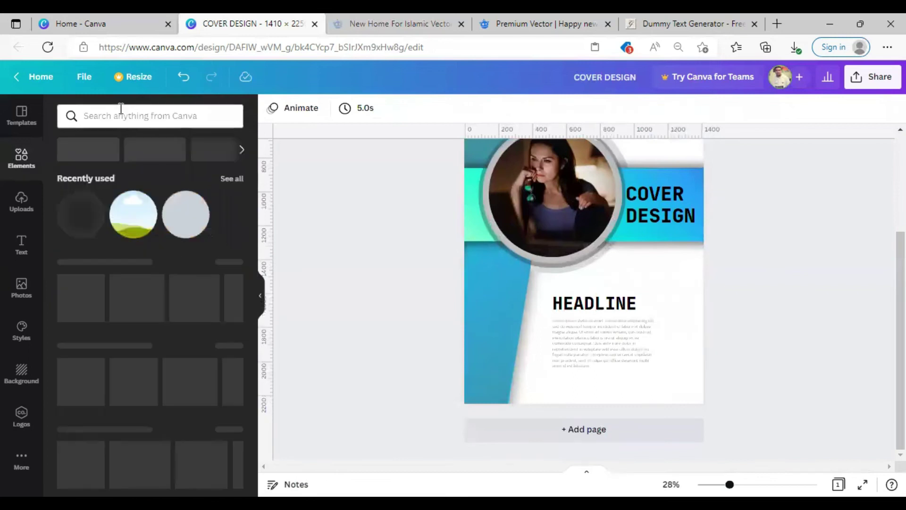
left_click(121, 114)
type("face")
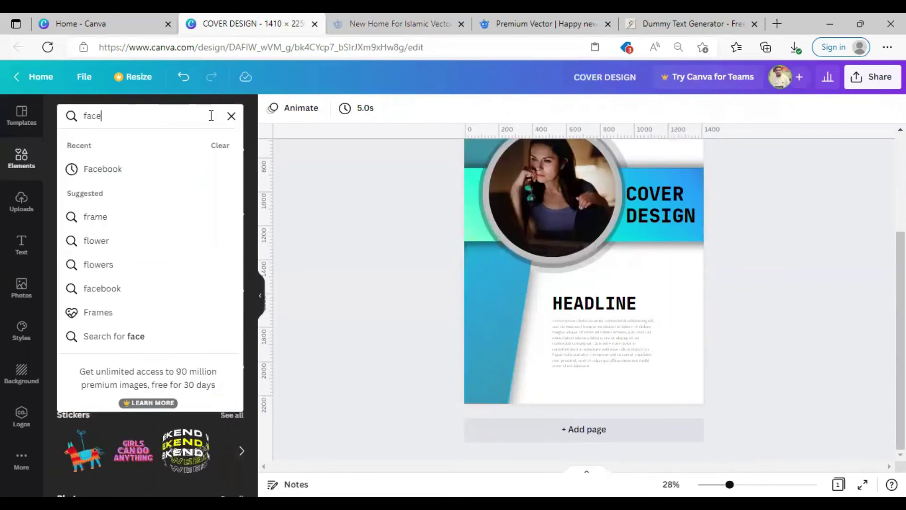
left_click(140, 267)
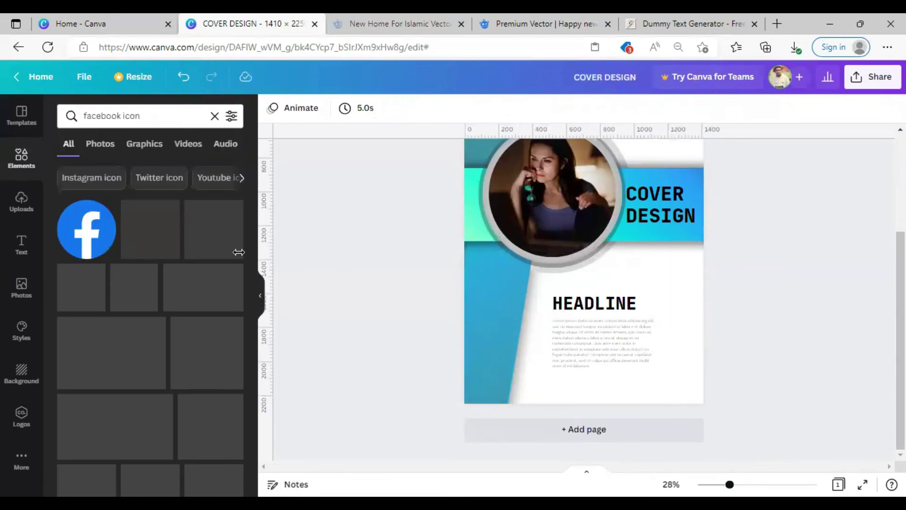
left_click(81, 288)
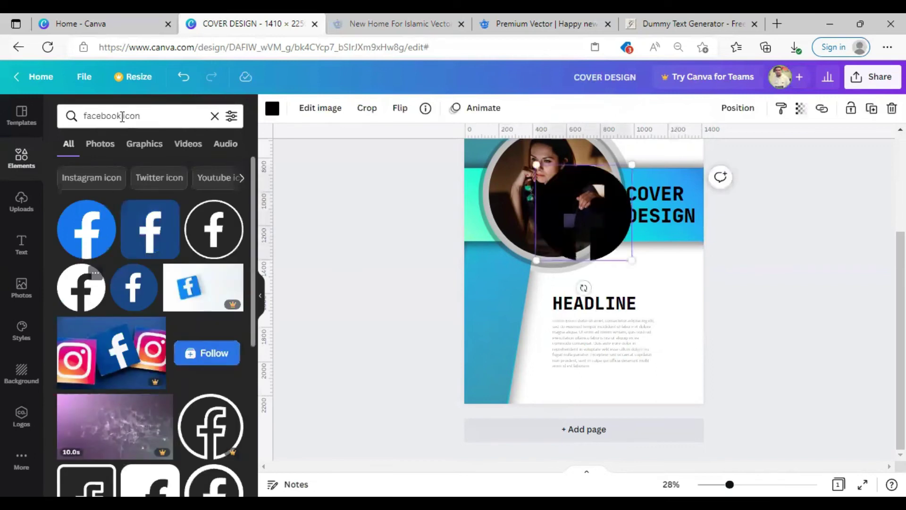
Step: Search the elements for "instagram icon" and add the black rounded-square Instagram icon to the page
double_click(101, 116)
type("instagram")
key("Return")
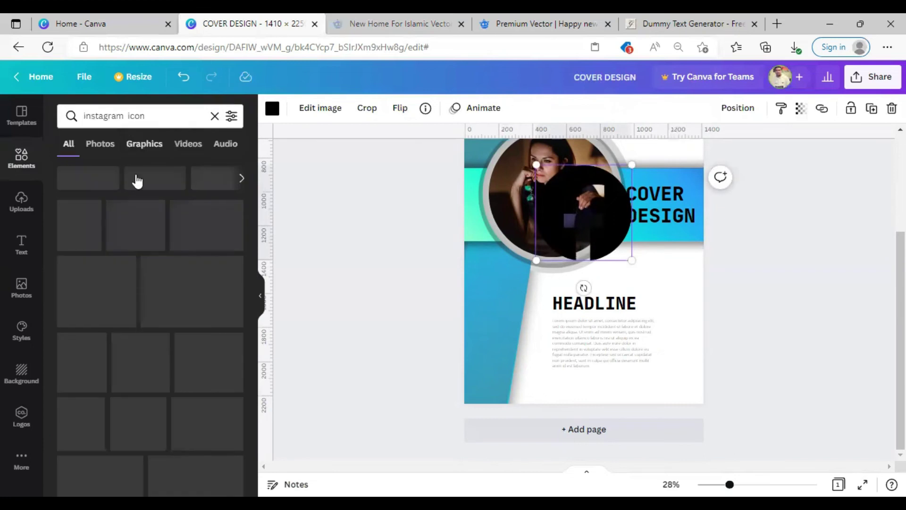
double_click(83, 122)
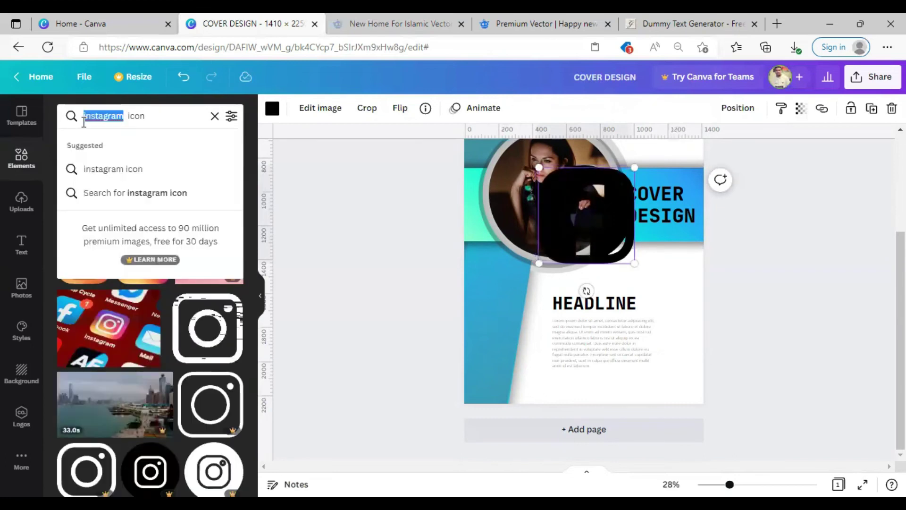
Step: Search the elements for "twitter icon", add the round black Twitter icon and place it over the right part of the headline text
type("twitter")
key("Return")
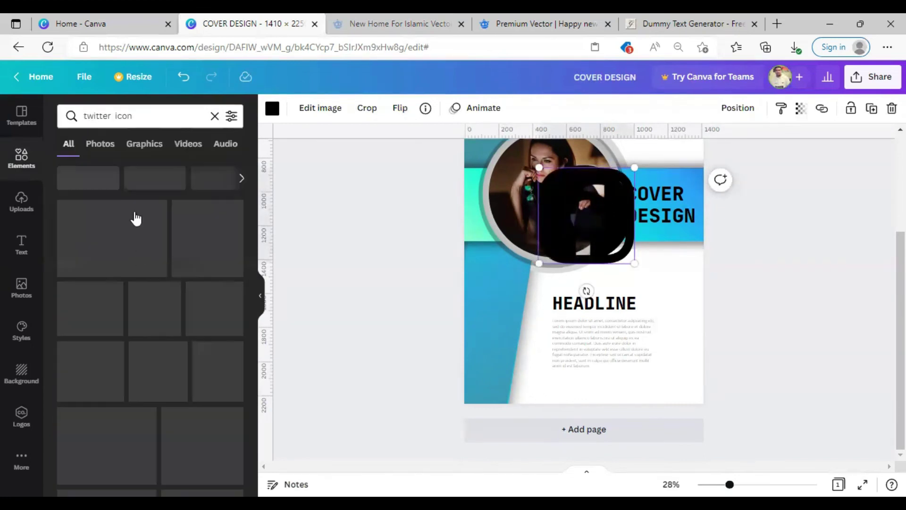
left_click(145, 199)
left_click_drag(593, 216, 645, 329)
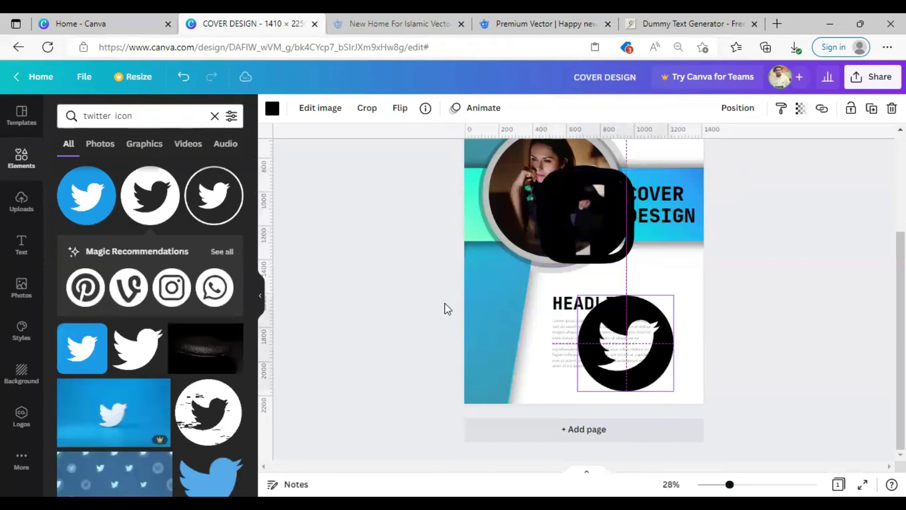
Step: Add the blue-to-purple gradient circle from the recently used elements and place it over the headline
triple_click(135, 116)
key("BackSpace")
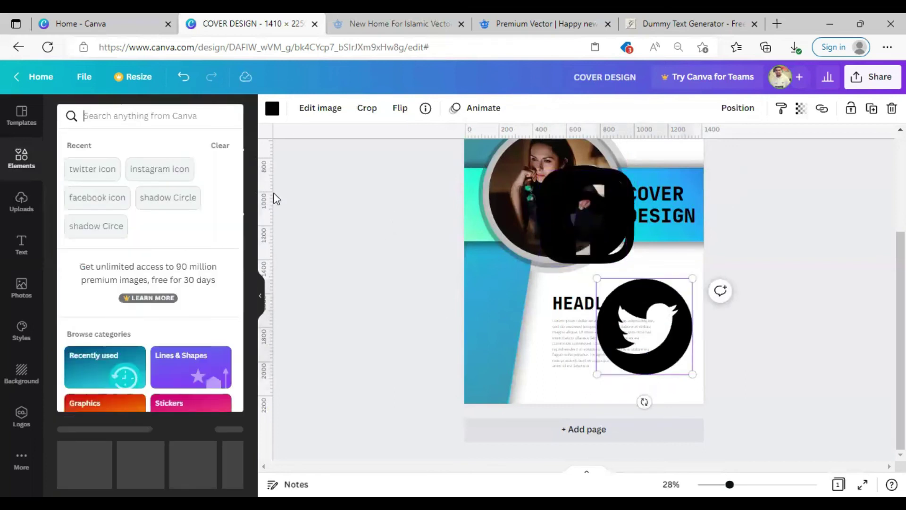
left_click(297, 195)
left_click(232, 178)
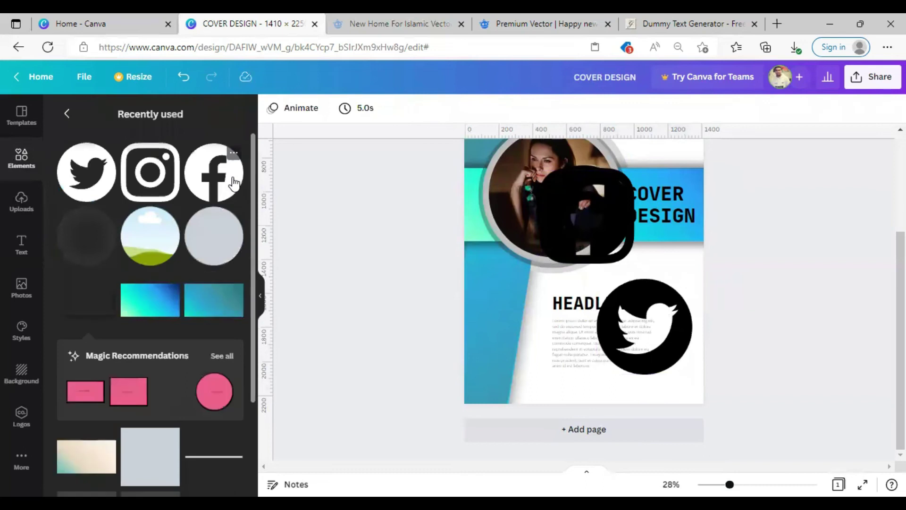
scroll(206, 334, "down", 4)
left_click(230, 334)
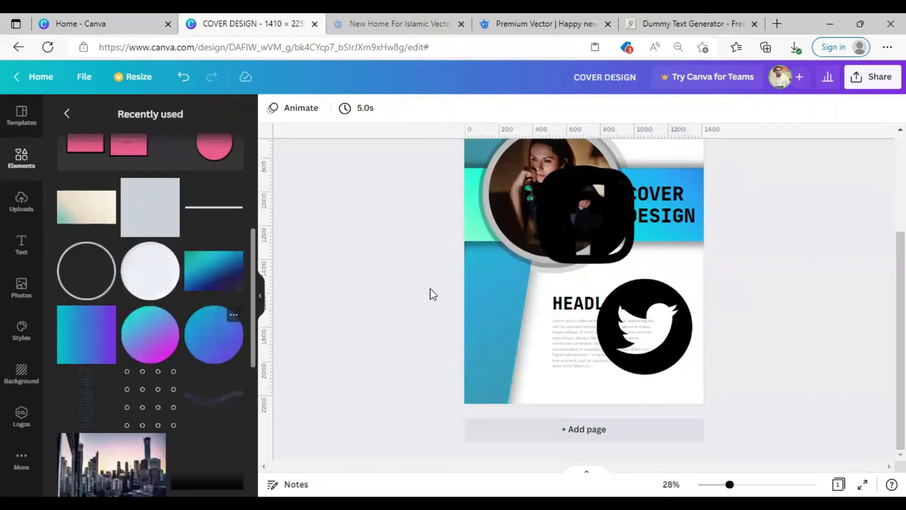
left_click_drag(560, 242, 550, 348)
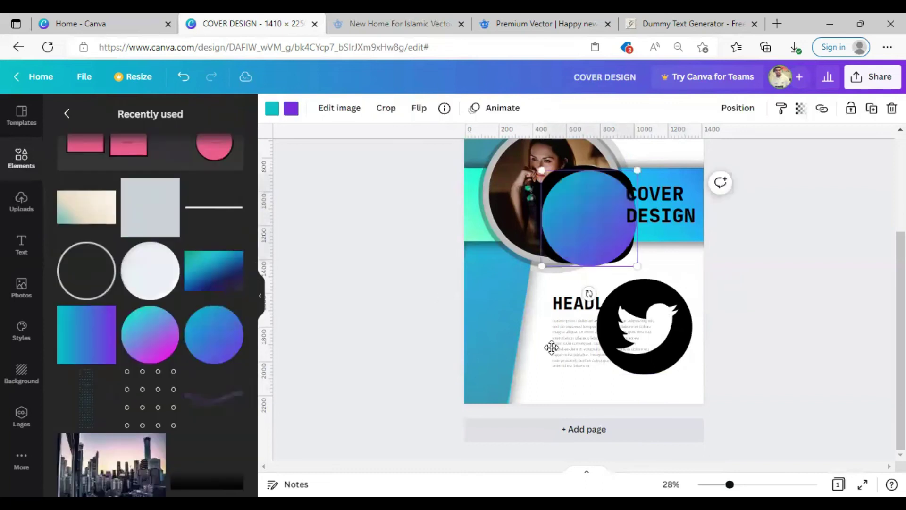
Step: Adjust the height and vertical position of the shadow behind the horizontal gradient band
left_click(490, 307)
left_click(592, 283)
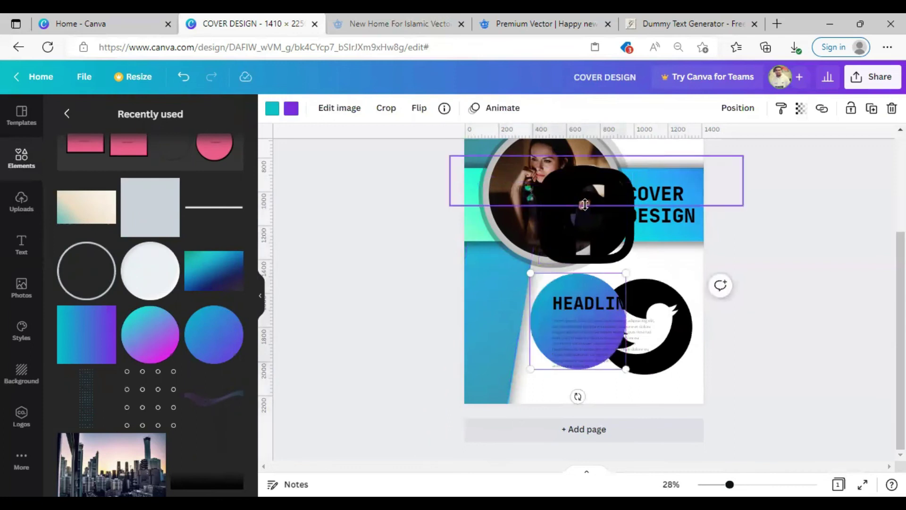
left_click(584, 202)
left_click_drag(594, 206, 586, 170)
left_click(434, 203)
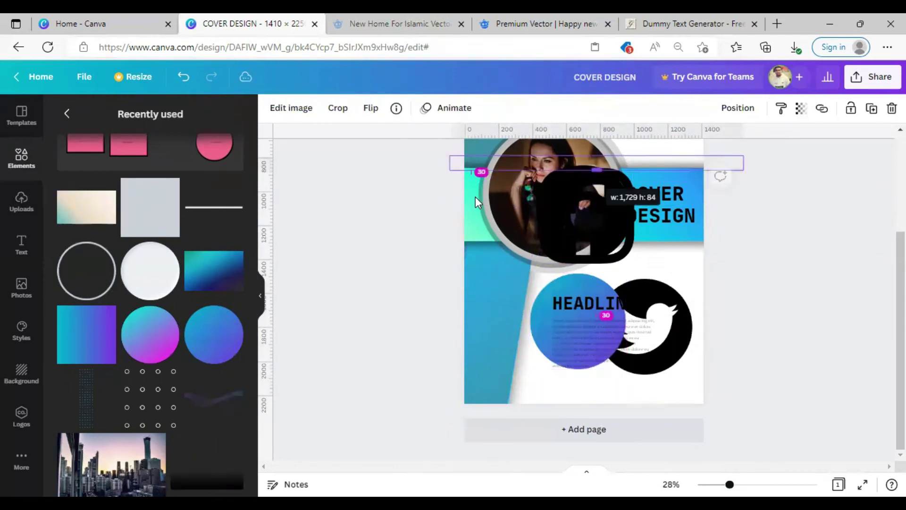
left_click(729, 252)
scroll(661, 208, "up", 1)
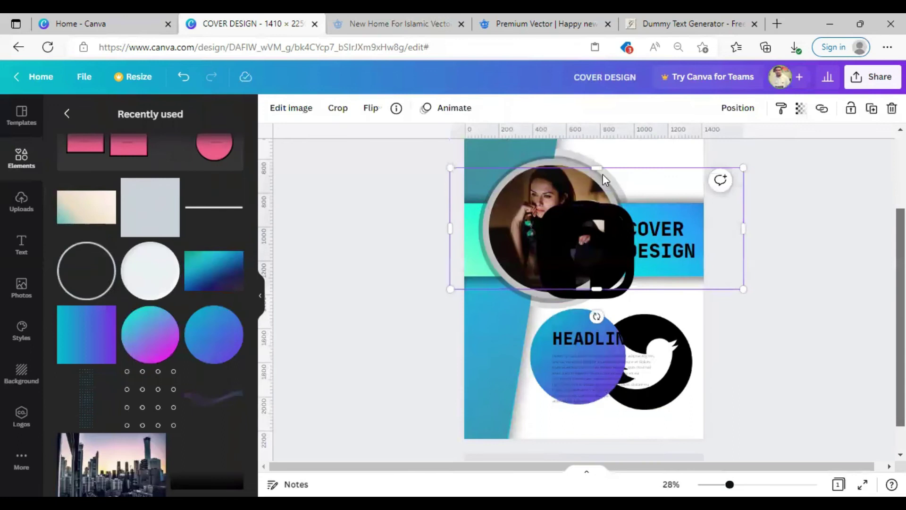
left_click_drag(602, 173, 604, 171)
mouse_move(598, 251)
left_mouse_down()
mouse_move(597, 239)
mouse_move(597, 265)
left_mouse_up()
Step: Replace the purple in the circle's gradient with the dark blue from the photo colors
left_click(560, 315)
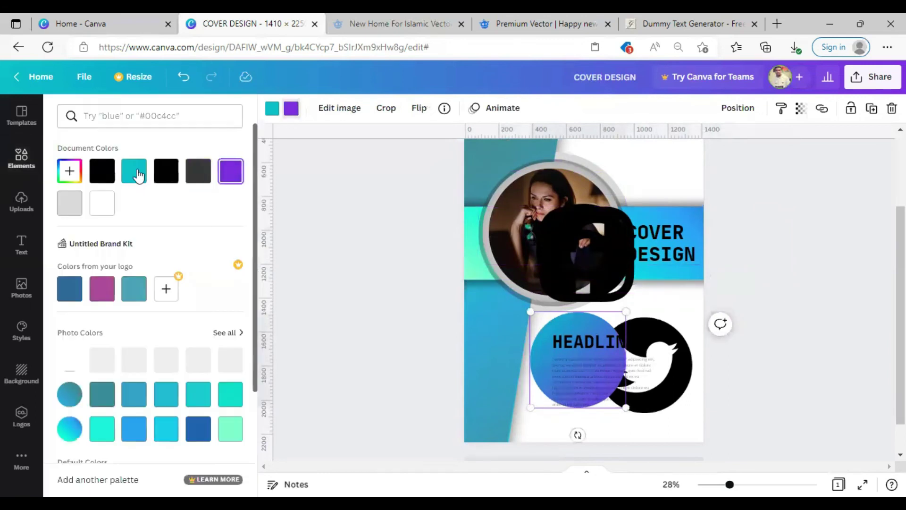
left_click(134, 170)
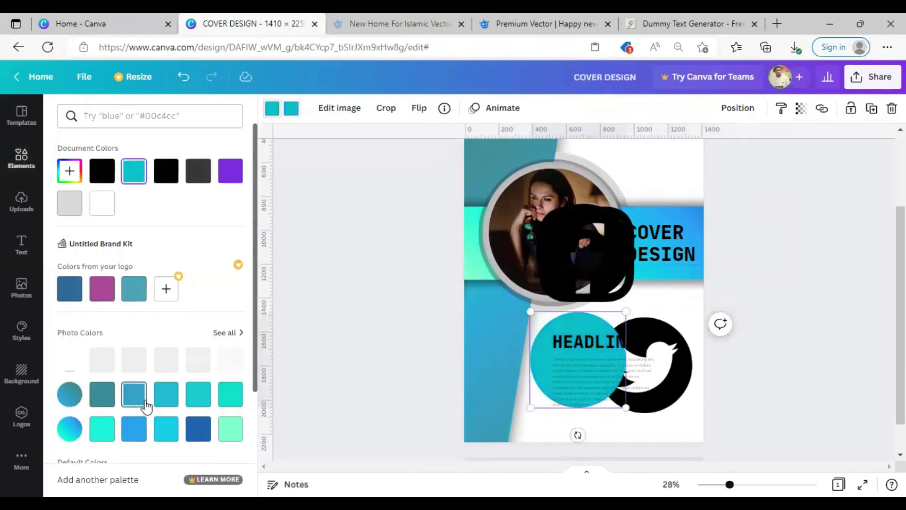
left_click(199, 428)
left_click(793, 286)
scroll(655, 313, "down", 1)
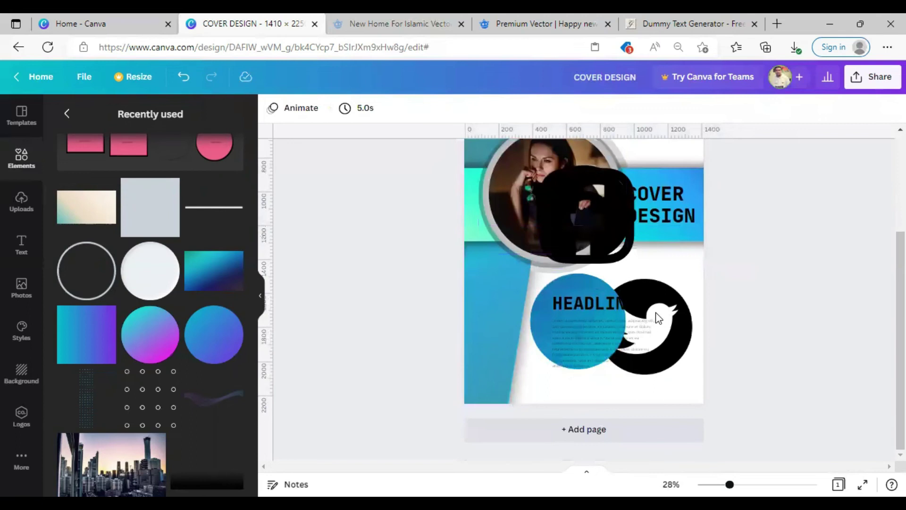
Step: Move the gradient circle onto the slanted band, then bring the Twitter icon forward and scale it to fit inside the circle
left_click_drag(619, 302, 553, 291)
left_click_drag(678, 309, 572, 329)
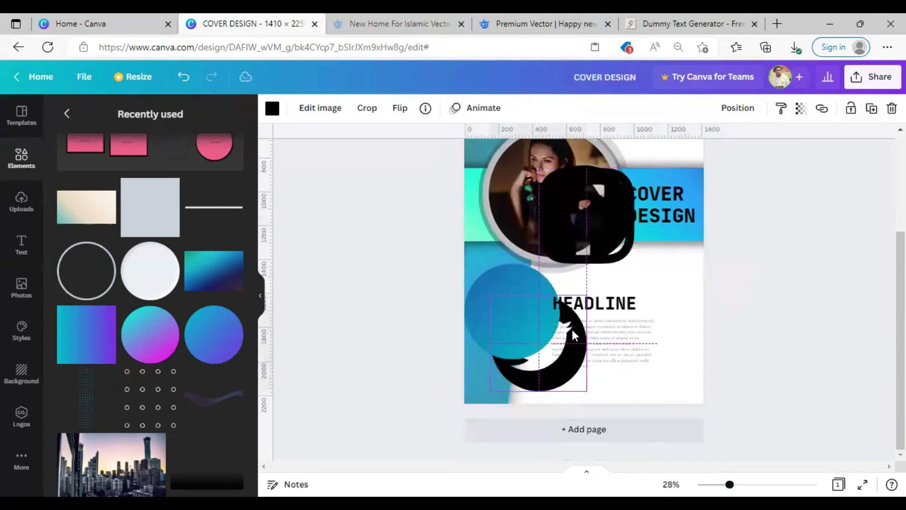
right_click(580, 384)
left_click(587, 390)
left_click_drag(572, 371, 543, 343)
left_click(549, 335, "shift")
left_click(561, 366)
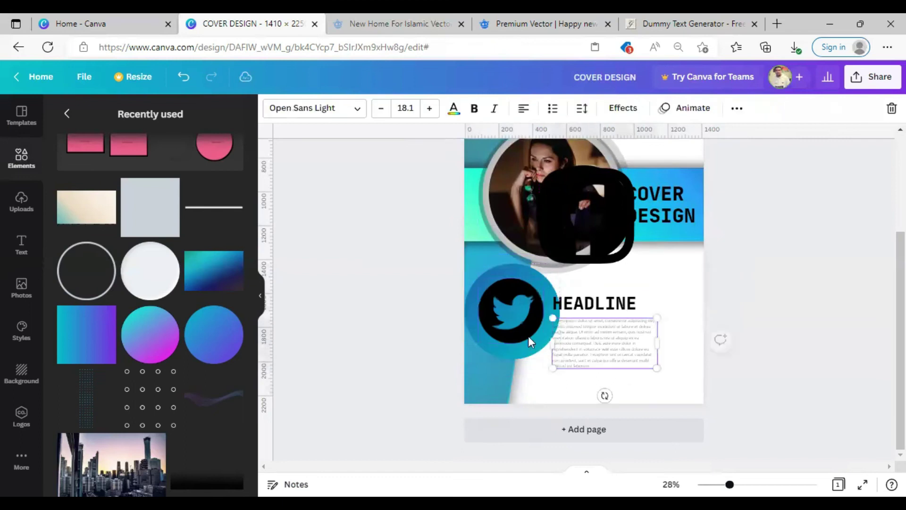
Step: Place a copy of the gradient circle below "COVER DESIGN" and scale the Twitter icon with its circle down to sit under the paragraph
left_click_drag(522, 270, 649, 202)
key("ctrl+z")
left_click_drag(517, 311, 643, 260)
left_click(545, 334)
left_click_drag(557, 359, 482, 282)
left_click_drag(588, 418, 569, 424)
left_click(754, 346)
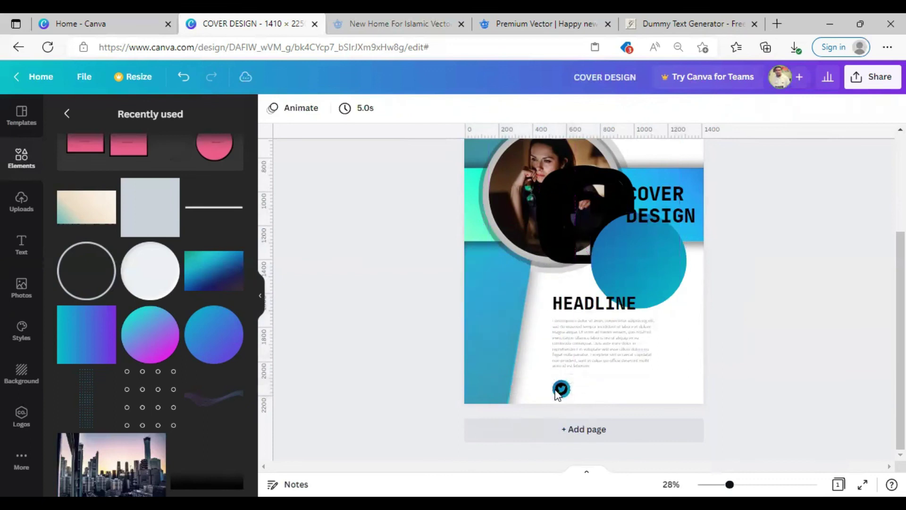
Step: Recolor the small Twitter icon white
left_click(561, 388)
left_click(273, 109)
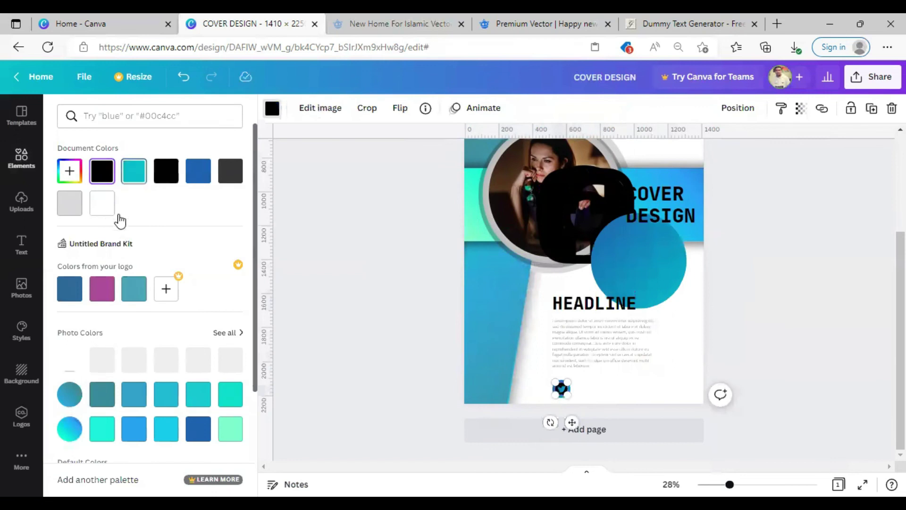
left_click(409, 278)
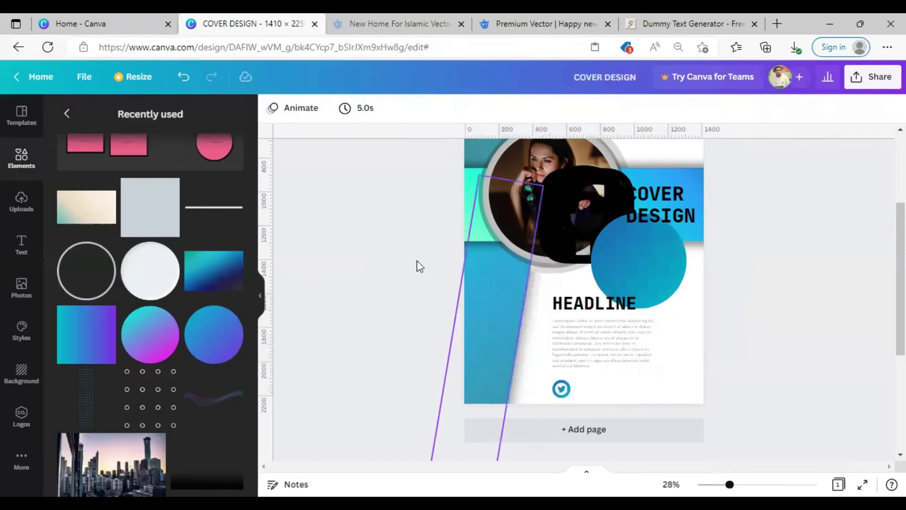
Step: Bring the Instagram icon in front of the copied gradient circle and scale it down to fit inside
left_click(591, 200)
left_click_drag(588, 260, 693, 292)
right_click(690, 332)
left_click(730, 369)
left_click_drag(643, 277, 607, 264)
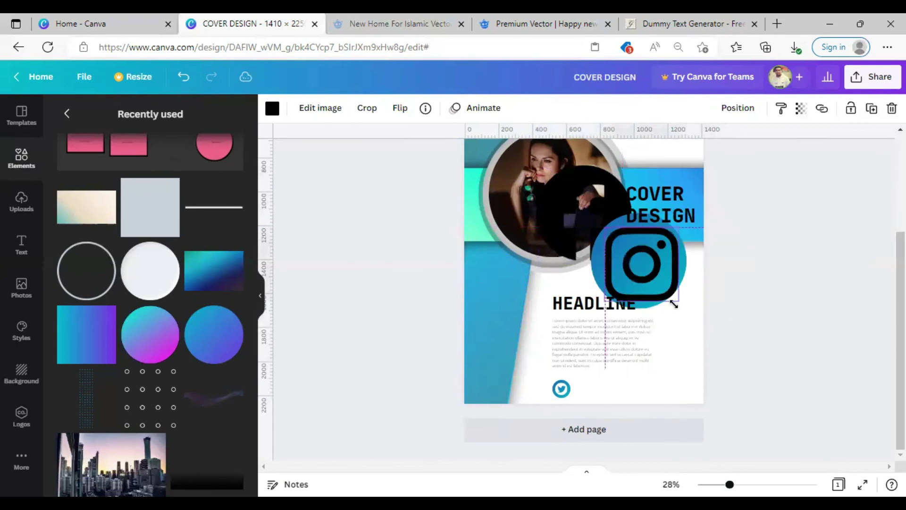
left_click_drag(667, 293, 607, 422)
Step: Scale the Instagram icon and its circle down together and place them beside the Twitter icon
left_click(689, 273)
left_click(653, 259)
left_click(625, 255, "shift")
left_click(573, 392)
Step: Recolor the small Instagram icon white
left_click(592, 392)
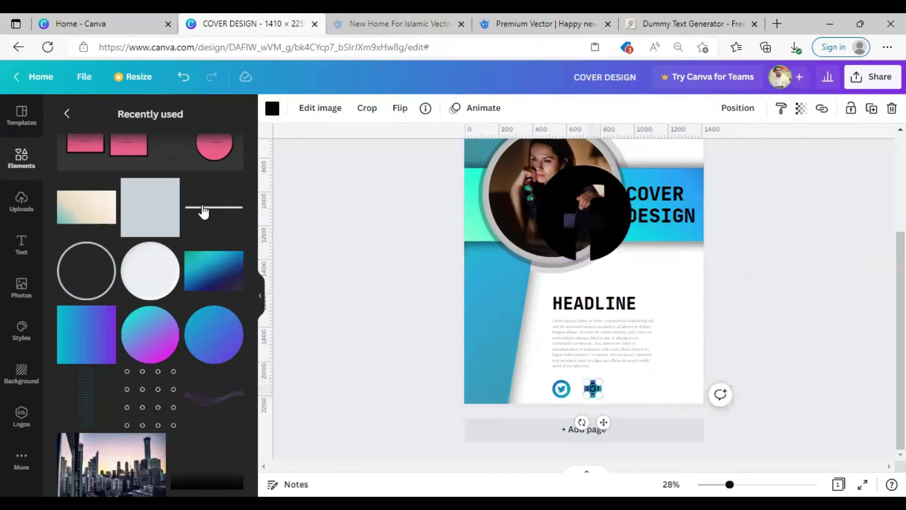
left_click(272, 108)
left_click(101, 203)
left_click(383, 250)
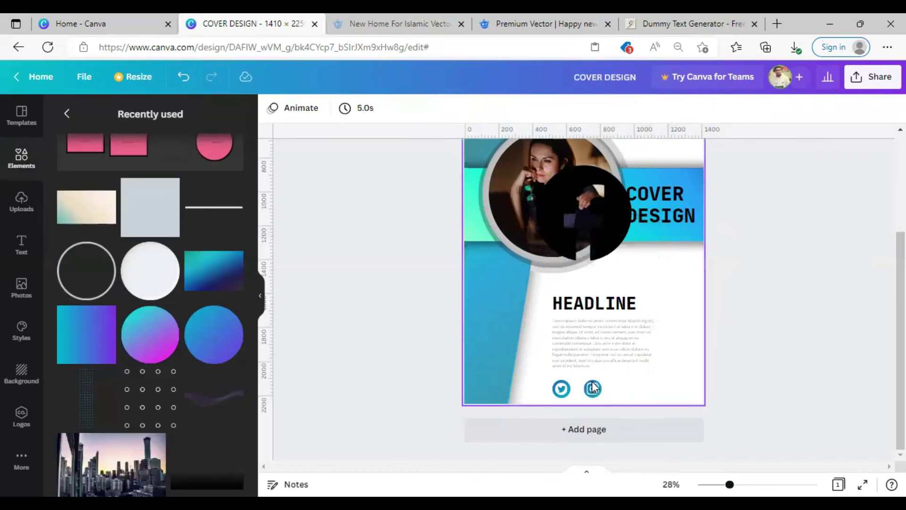
Step: Paste another gradient circle over the headline area and recolor the Facebook icon white
key("ctrl+v")
left_click_drag(594, 292, 664, 363)
left_click(609, 229)
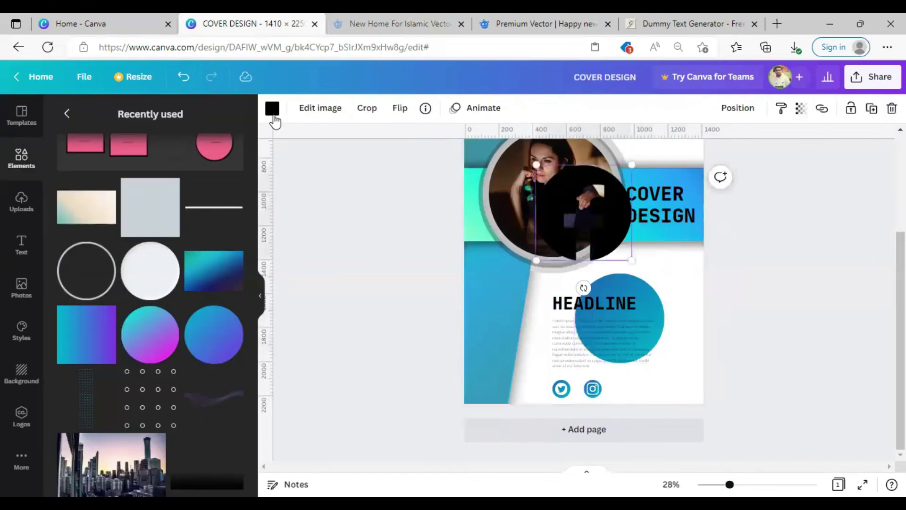
left_click(74, 209)
Step: Fit the Facebook icon in front of the pasted circle and scale both down to sit beside the Instagram icon
left_click_drag(598, 230, 643, 325)
right_click(683, 309)
left_click(743, 390)
left_click_drag(667, 372, 621, 296)
left_click(635, 282, "shift")
left_click_drag(666, 362, 636, 423)
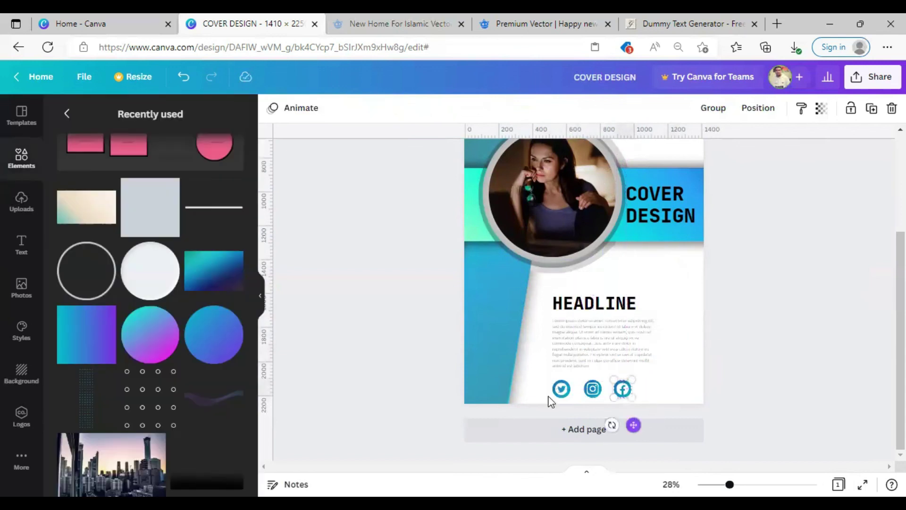
Step: Move the Twitter, Instagram and Facebook icons together to the page's lower right corner
left_click(541, 387)
left_click_drag(542, 387, 685, 388)
left_click(752, 335)
Step: Reverse the slanted gradient band so its brighter blue end is at the top of the page, and realign it
scroll(584, 293, "down", 4)
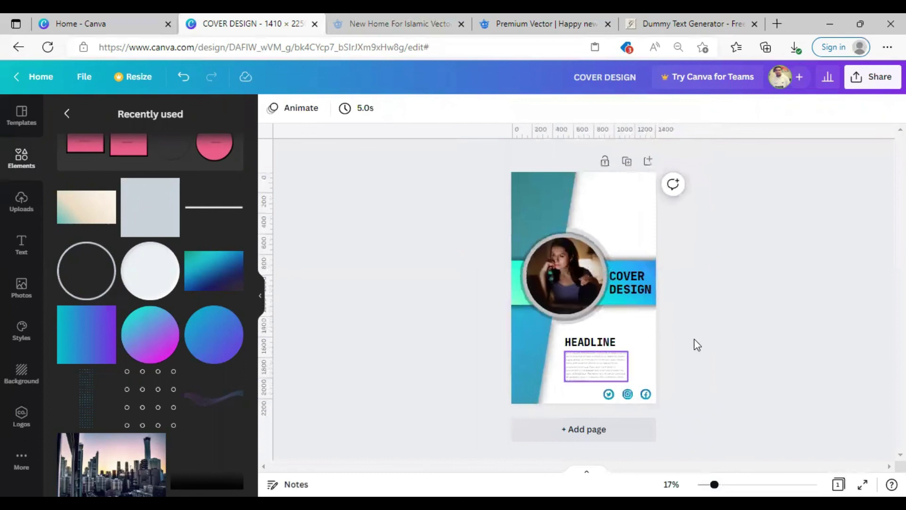
left_click(542, 190)
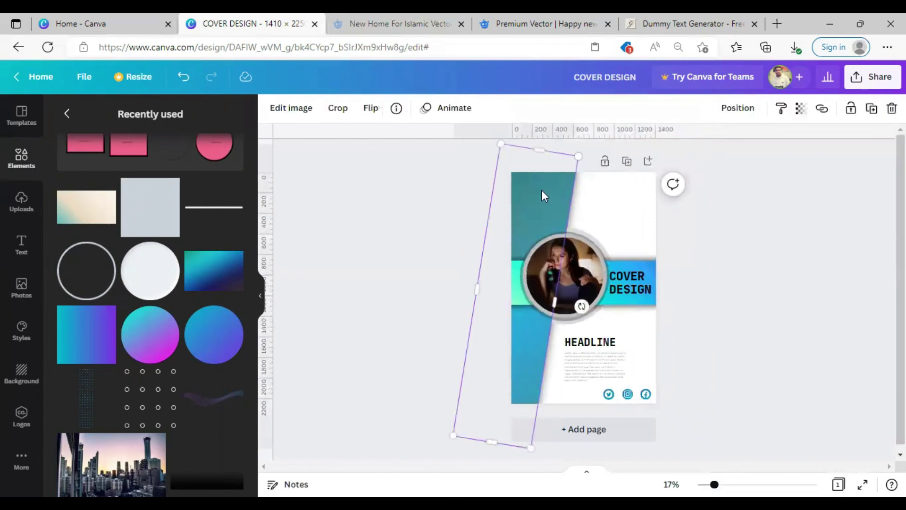
left_click(525, 339)
left_click_drag(521, 266, 449, 101)
left_click(396, 248)
left_click(515, 250)
left_click_drag(490, 298, 426, 251)
left_click(426, 250)
left_click(529, 202)
left_click(765, 232)
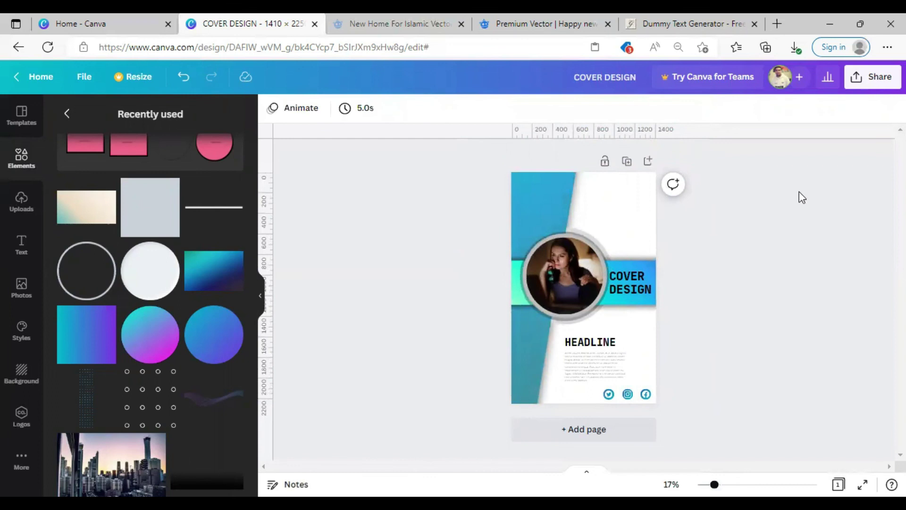